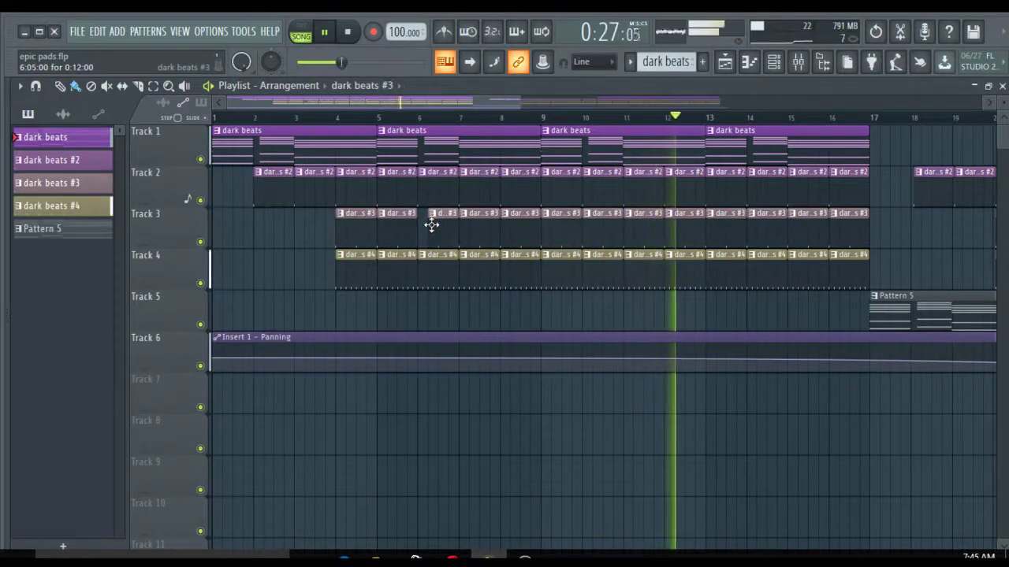
# Step: Shift the dark beats #3 clips in bars 4 and 5 of Track 3 one beat later
pyautogui.click(429, 224)
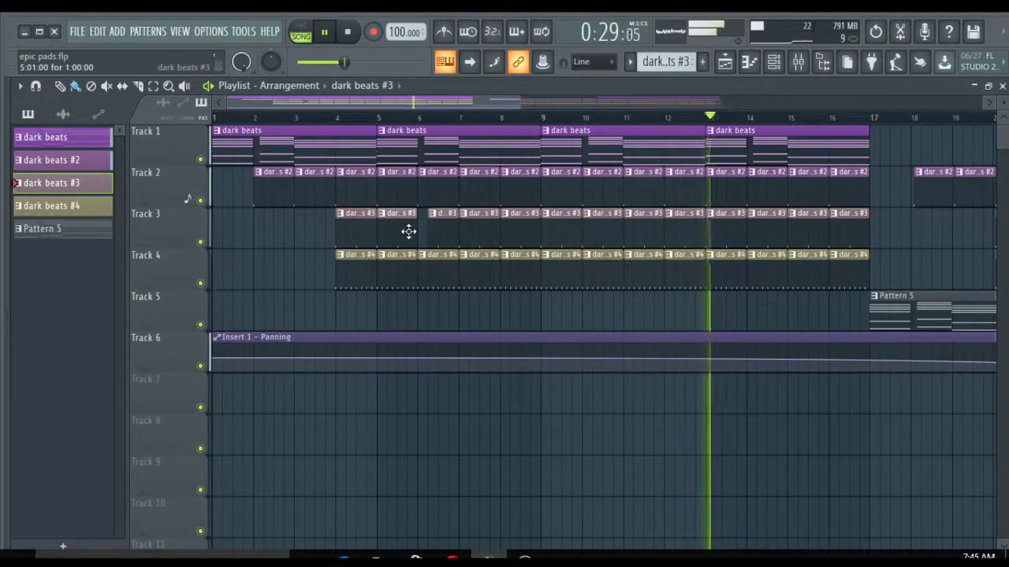
pyautogui.moveTo(411, 230); pyautogui.dragTo(375, 236)
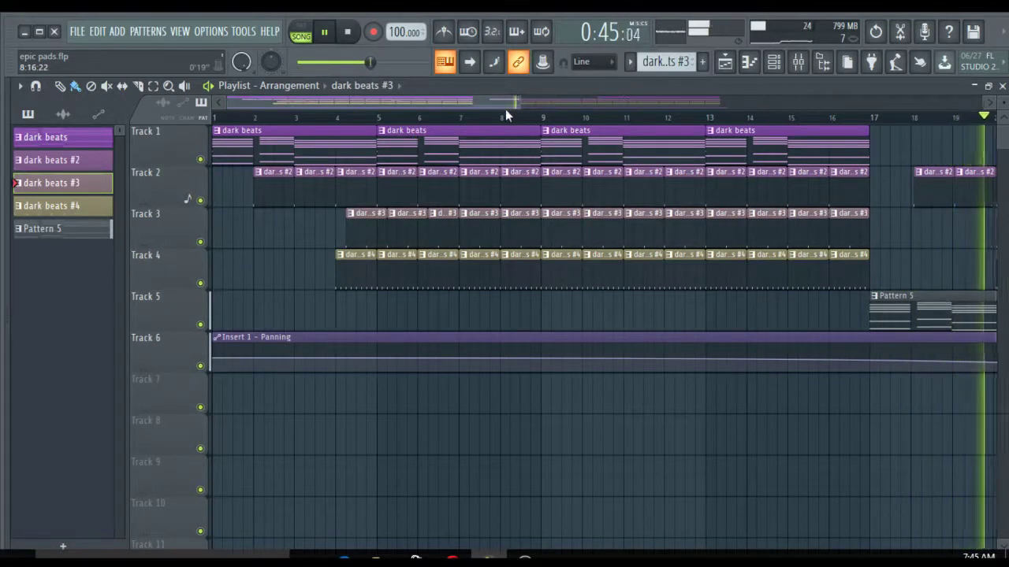
# Step: Listen to the rest of the arrangement through its end and stop playback
pyautogui.moveTo(504, 107); pyautogui.dragTo(691, 104)
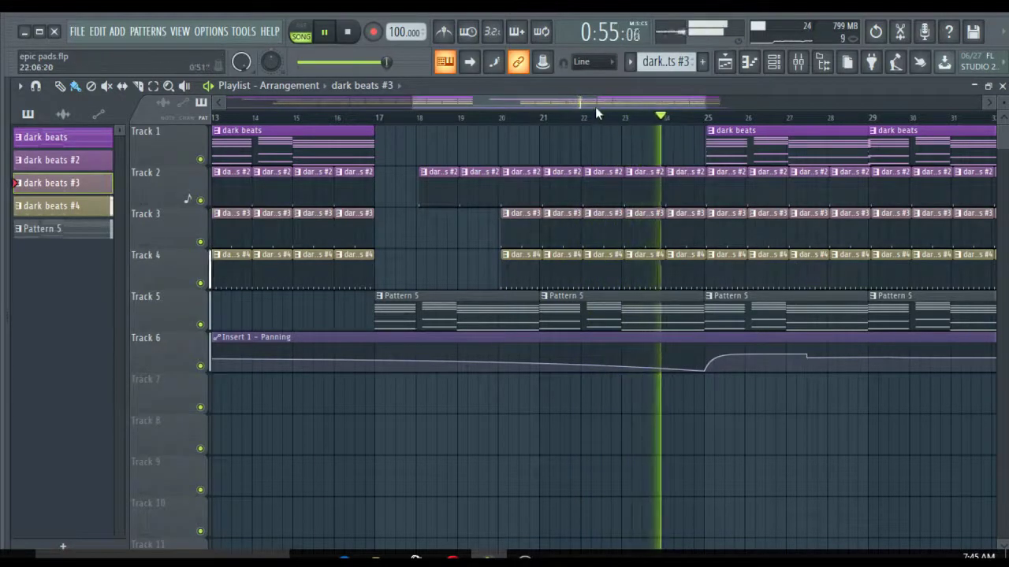
pyautogui.moveTo(596, 110); pyautogui.dragTo(621, 108)
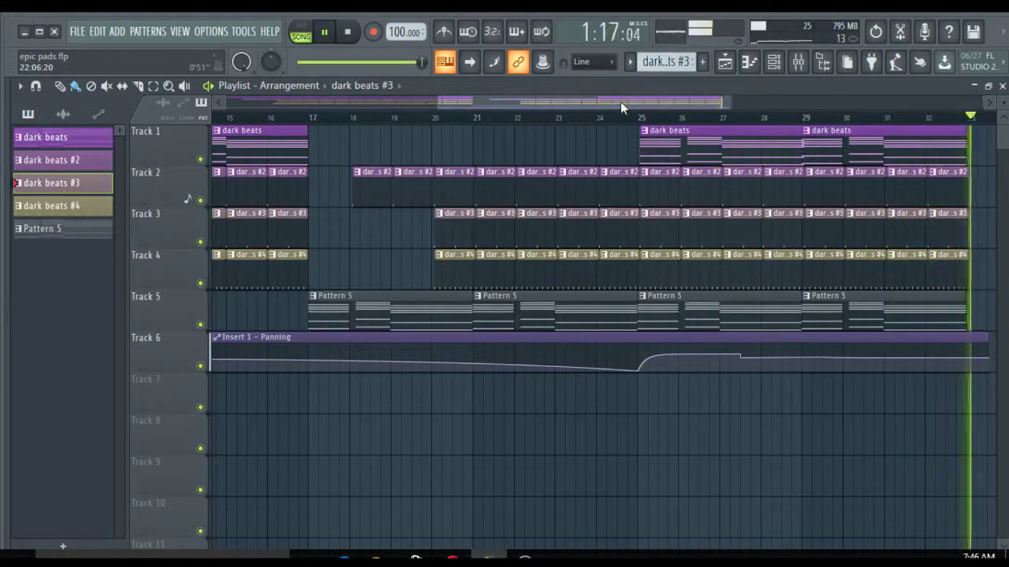
pyautogui.press('space')
pyautogui.moveTo(575, 95); pyautogui.dragTo(116, 172)
# Step: Mute Tracks 2 through 6 in the playlist so that only Track 1 plays
pyautogui.click(201, 201)
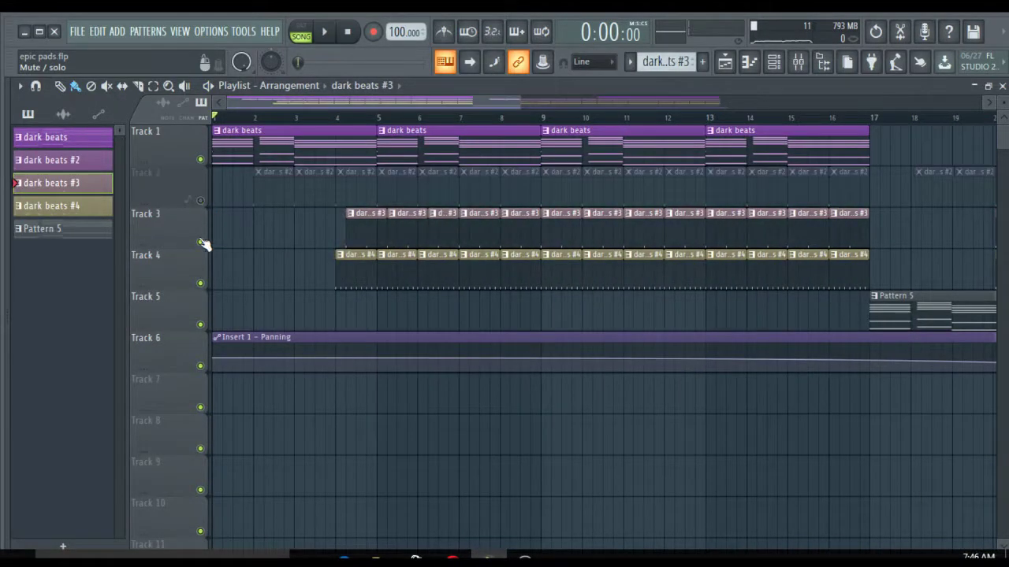
pyautogui.click(201, 242)
pyautogui.click(201, 284)
pyautogui.click(201, 324)
pyautogui.click(201, 366)
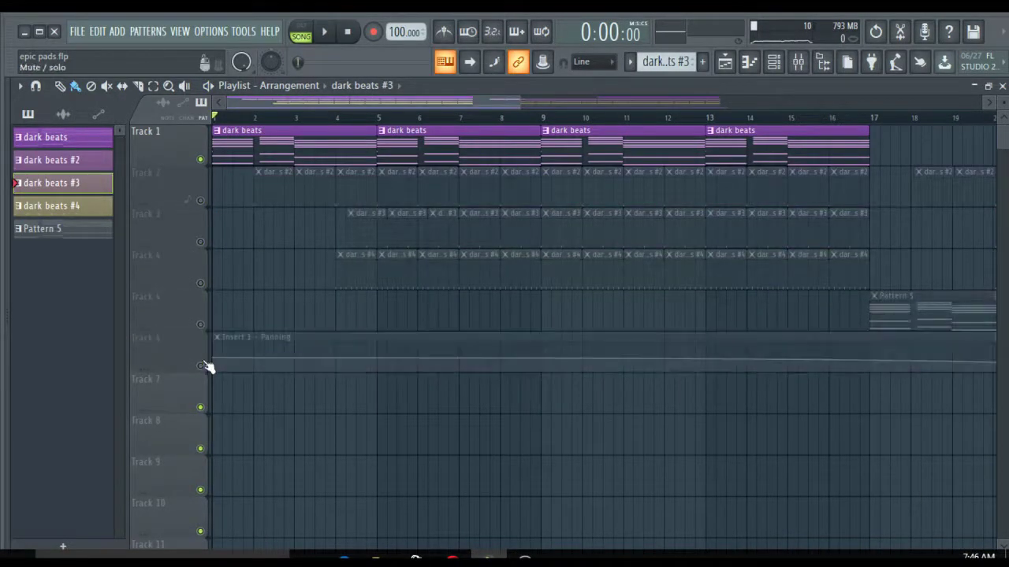
# Step: Open the reFX Nexus instrument from the channel rack and play Track 1 with its PD Bellizee preset
pyautogui.click(774, 63)
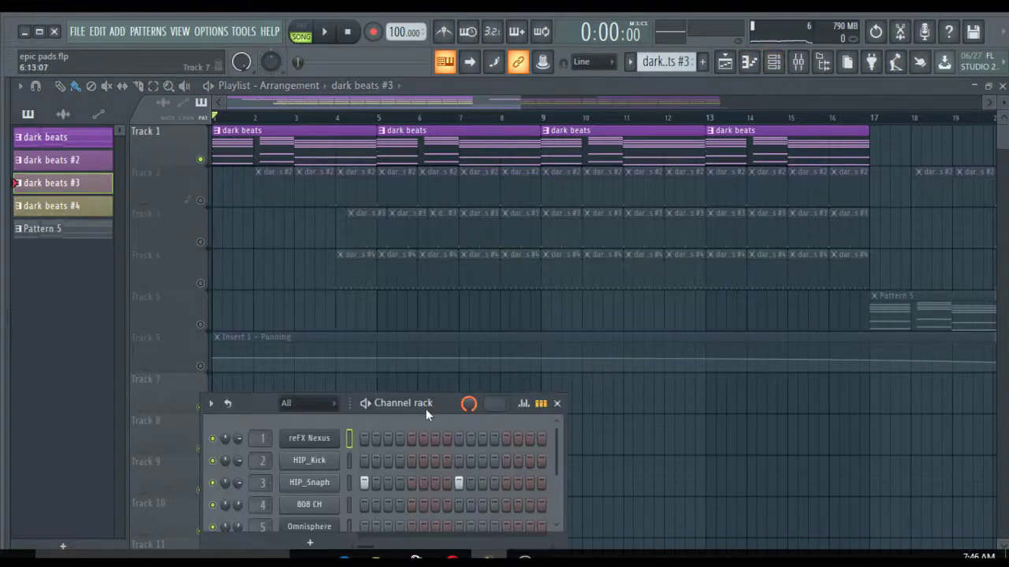
pyautogui.moveTo(425, 409); pyautogui.dragTo(590, 219)
pyautogui.click(475, 248)
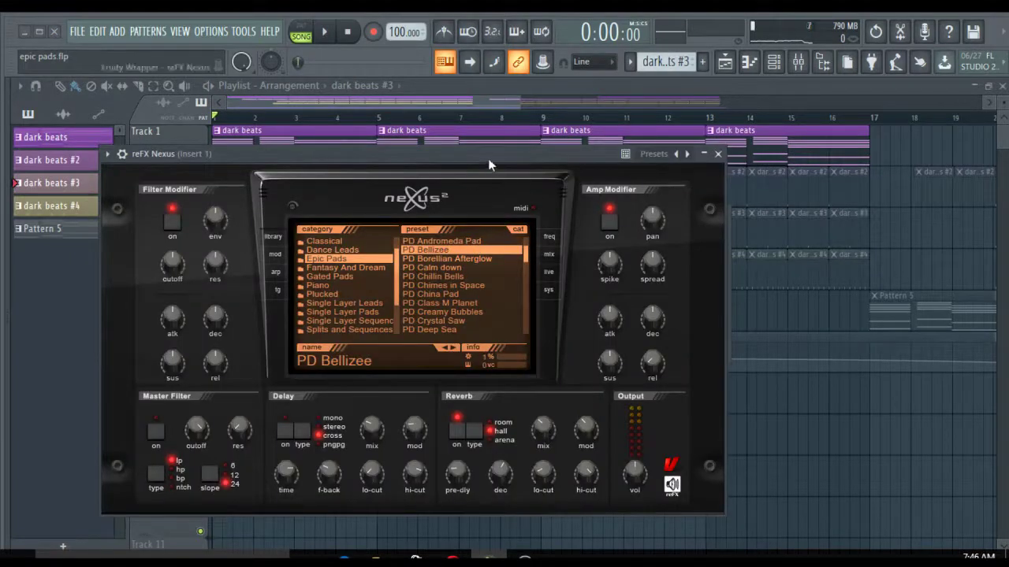
pyautogui.moveTo(488, 158); pyautogui.dragTo(645, 201)
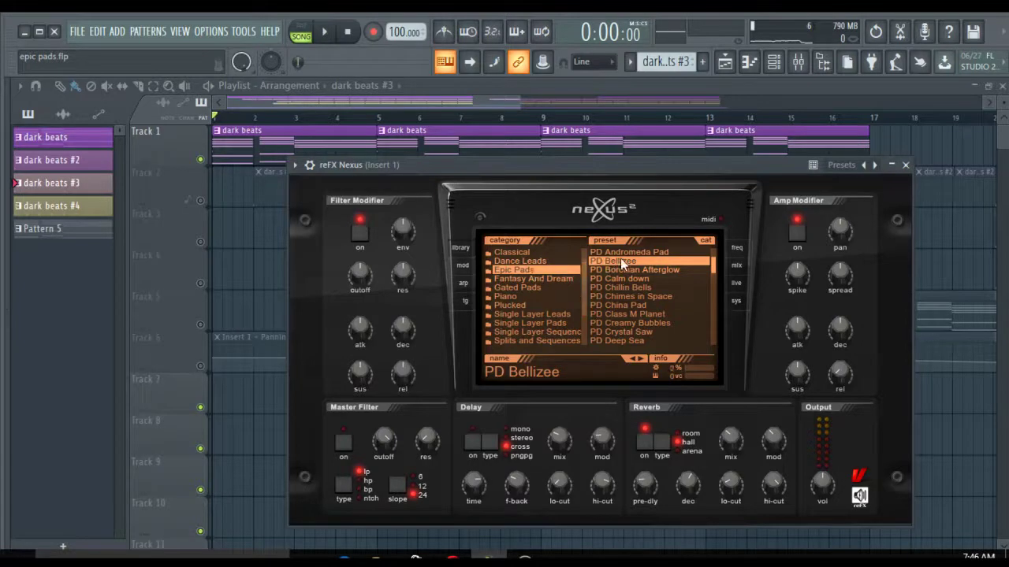
pyautogui.press('space')
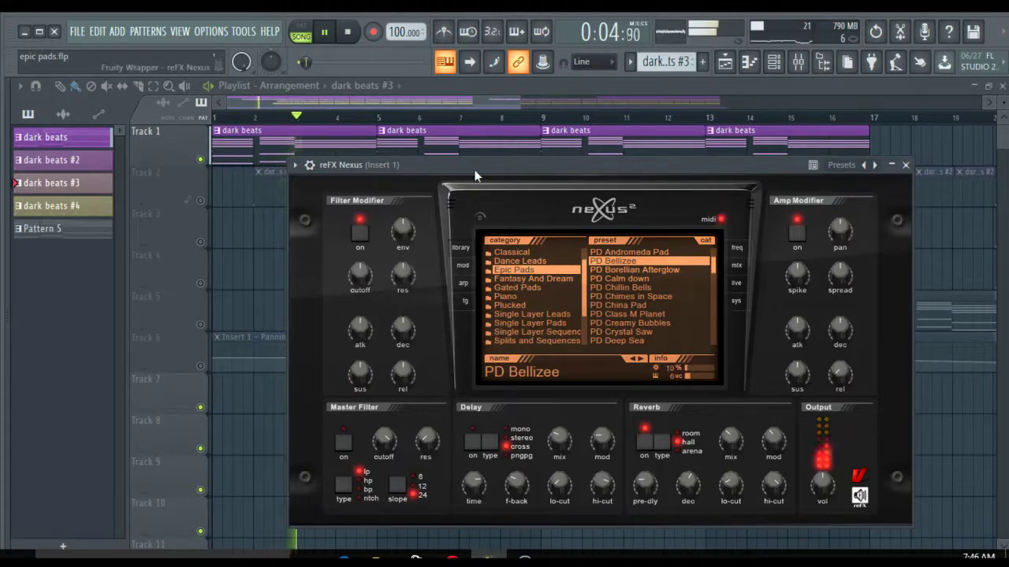
# Step: Move the Nexus window aside and open the reFX Nexus channel's piano roll
pyautogui.moveTo(475, 175); pyautogui.dragTo(414, 258)
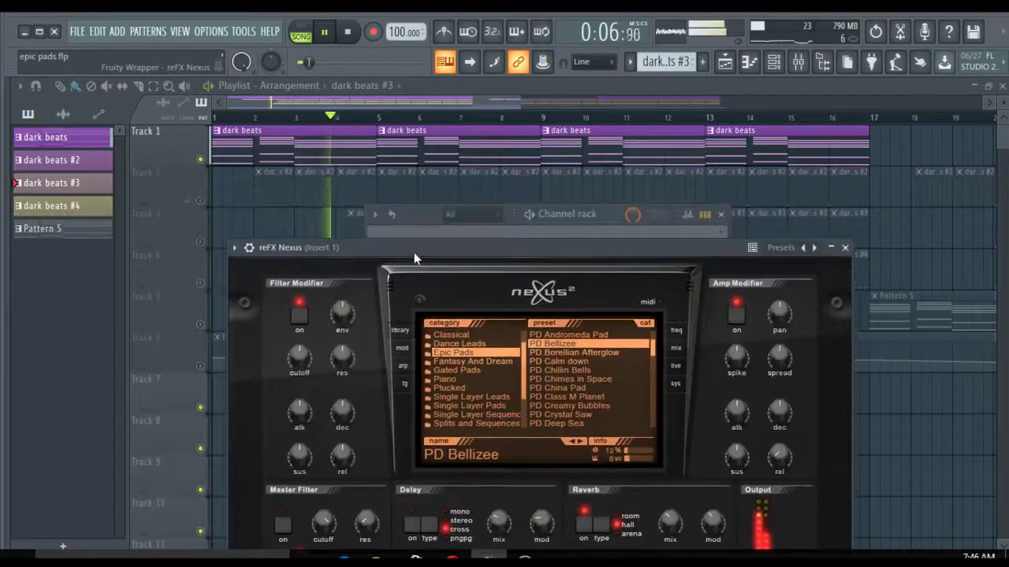
pyautogui.click(774, 63)
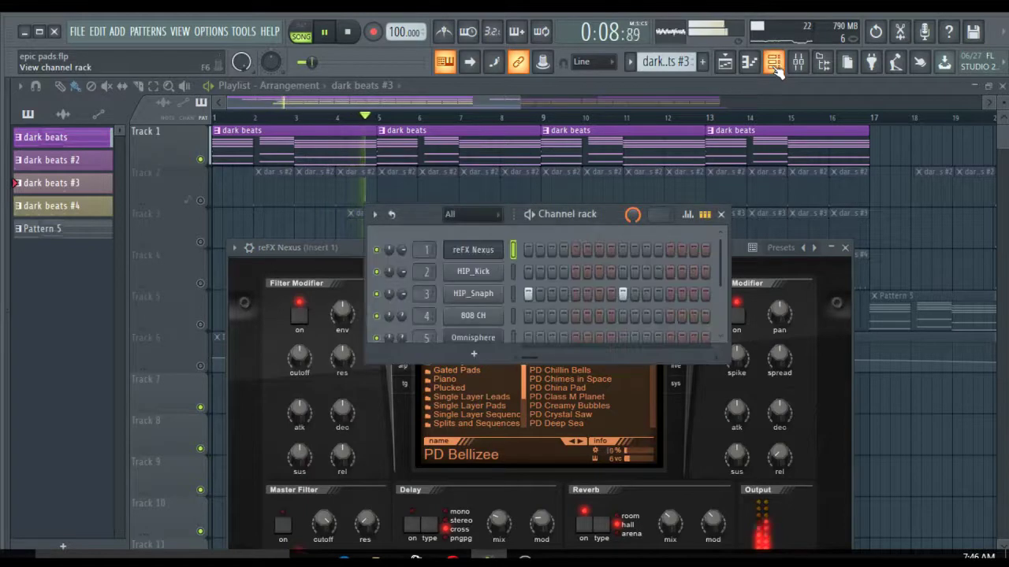
pyautogui.rightClick(484, 250)
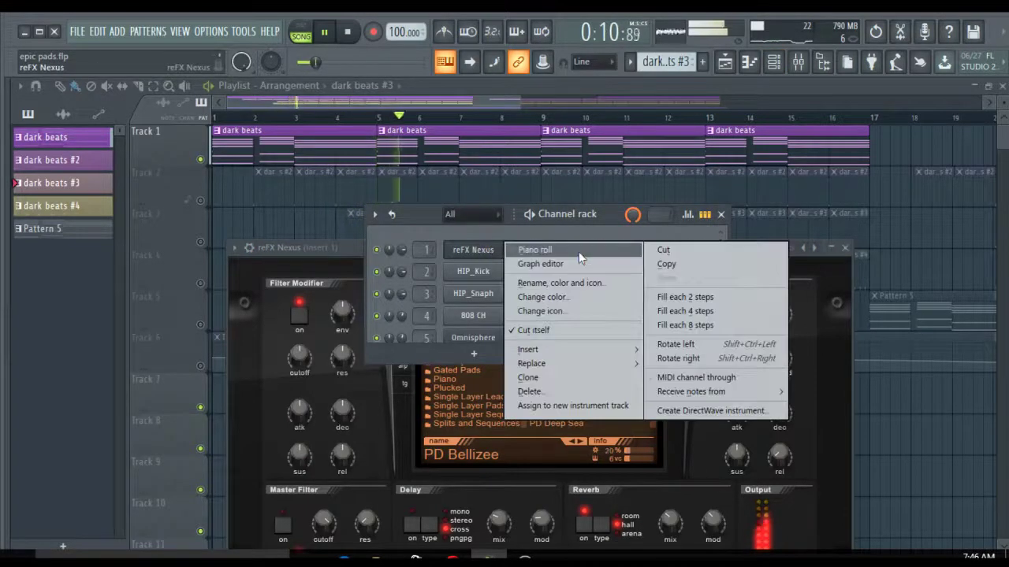
pyautogui.click(579, 252)
# Step: Examine which piano roll keys the reFX Nexus chords use across the low and high octaves during playback
pyautogui.scroll(-8, 466, 263)
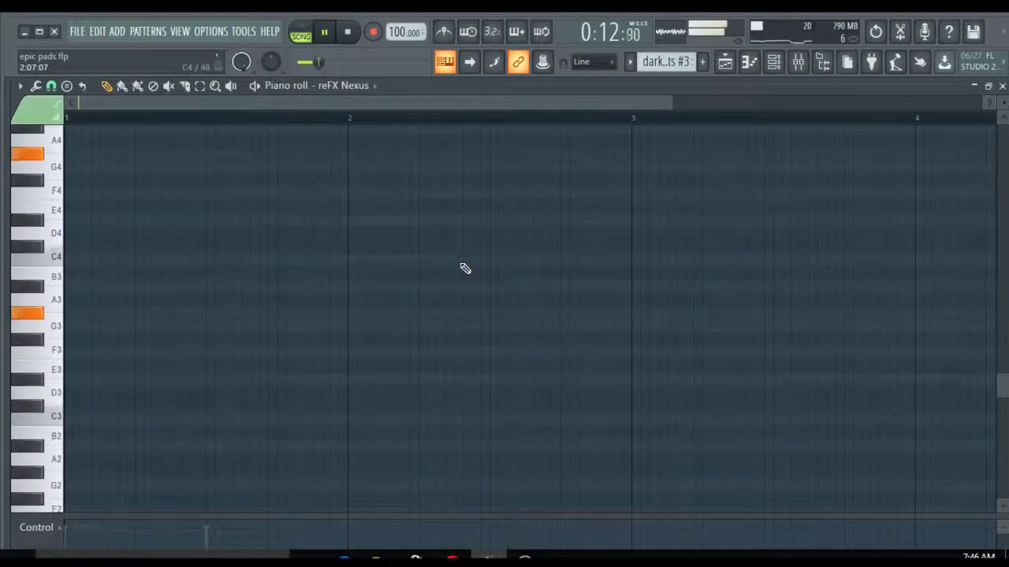
pyautogui.scroll(8, 465, 269)
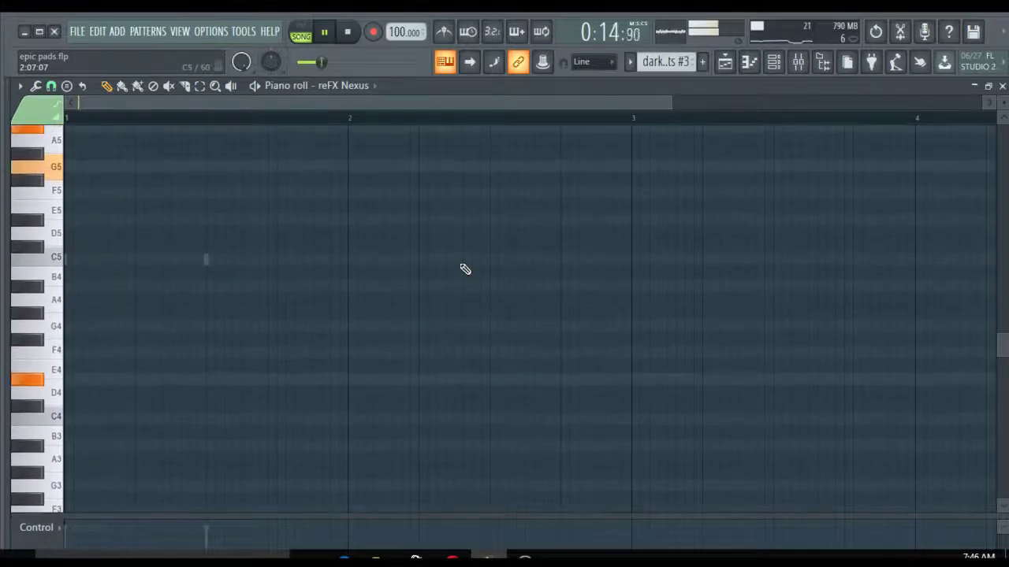
pyautogui.scroll(2, 465, 269)
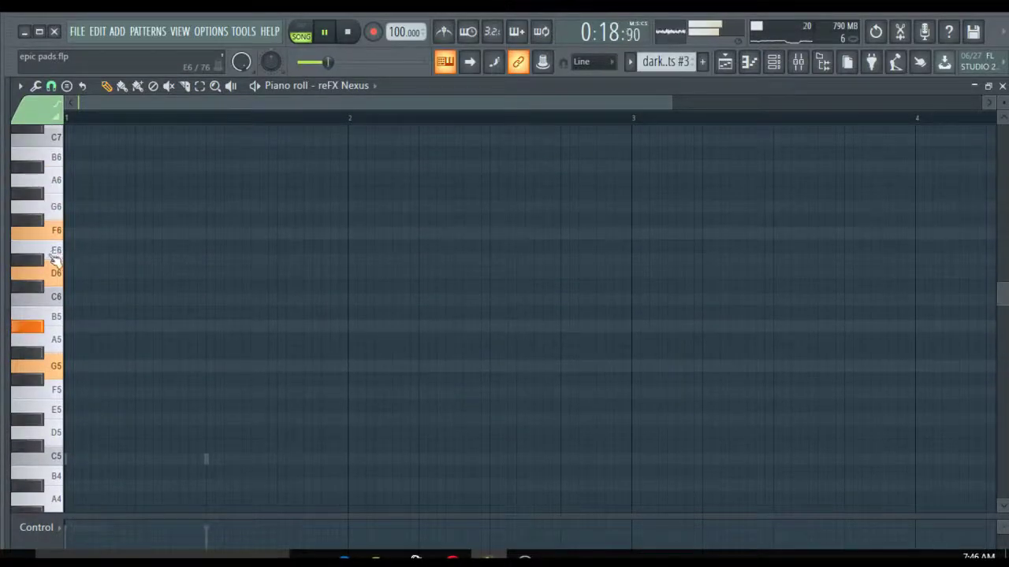
pyautogui.scroll(-1, 55, 261)
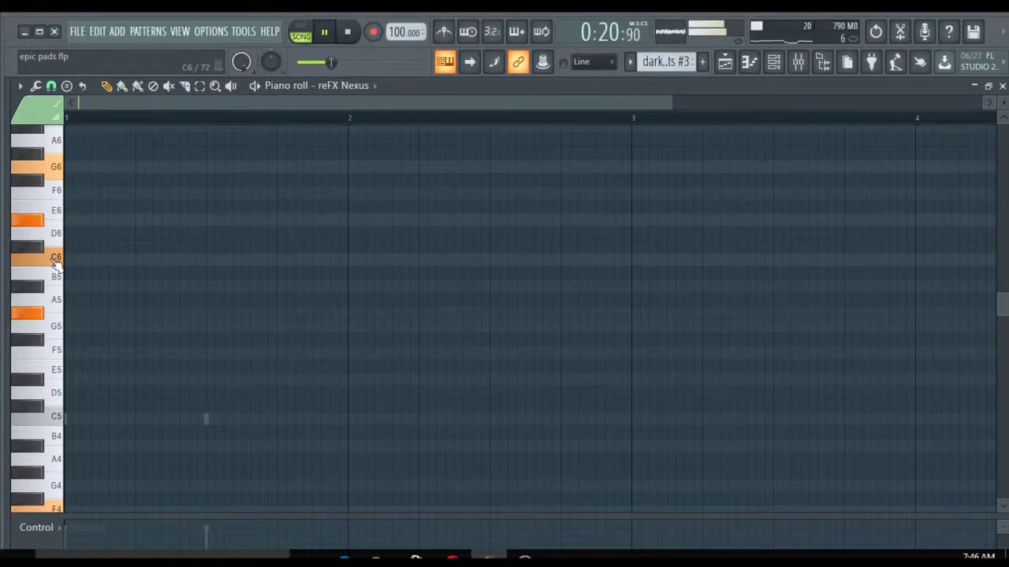
pyautogui.scroll(-1, 55, 276)
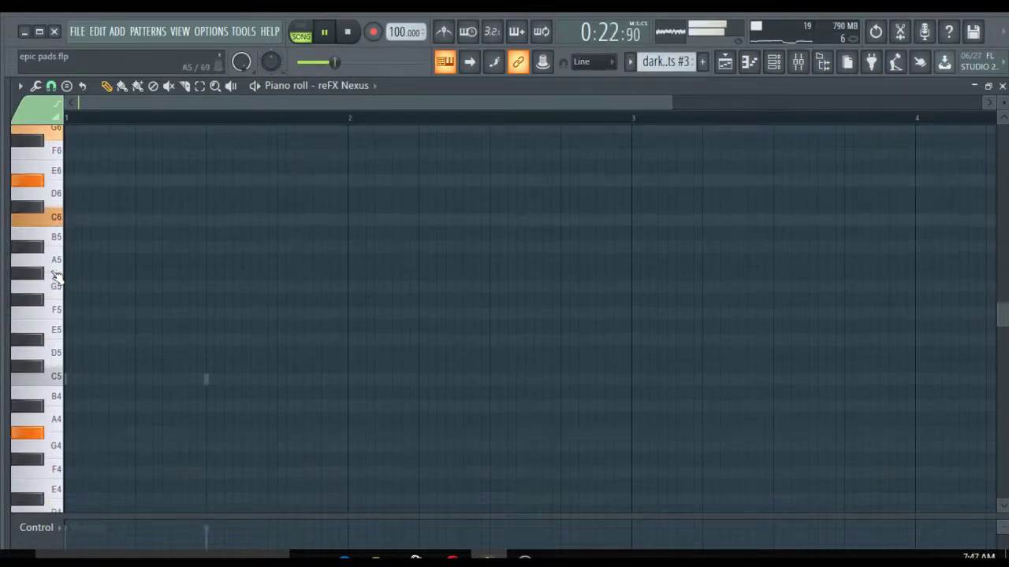
pyautogui.scroll(-4, 55, 276)
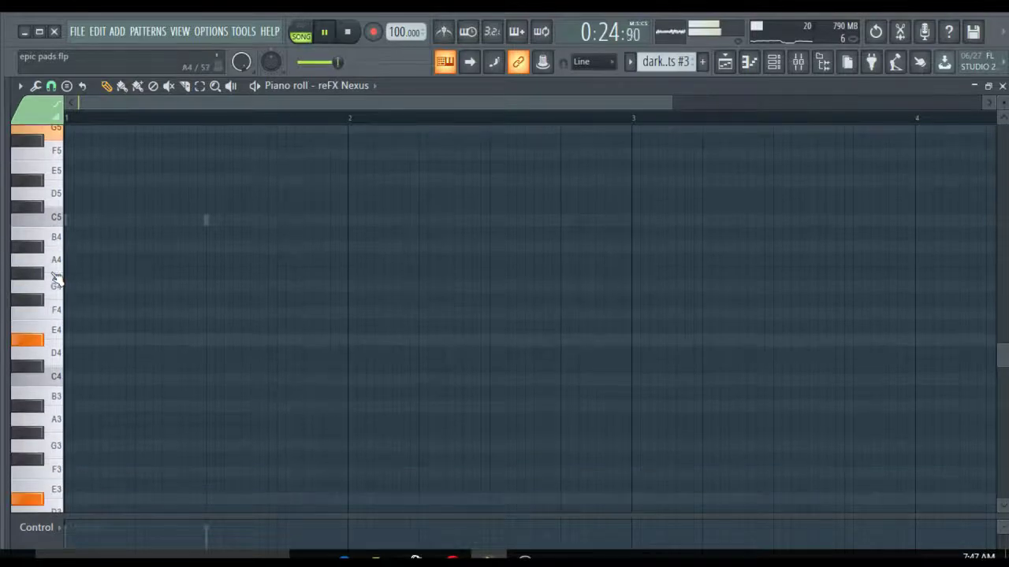
pyautogui.scroll(-4, 55, 279)
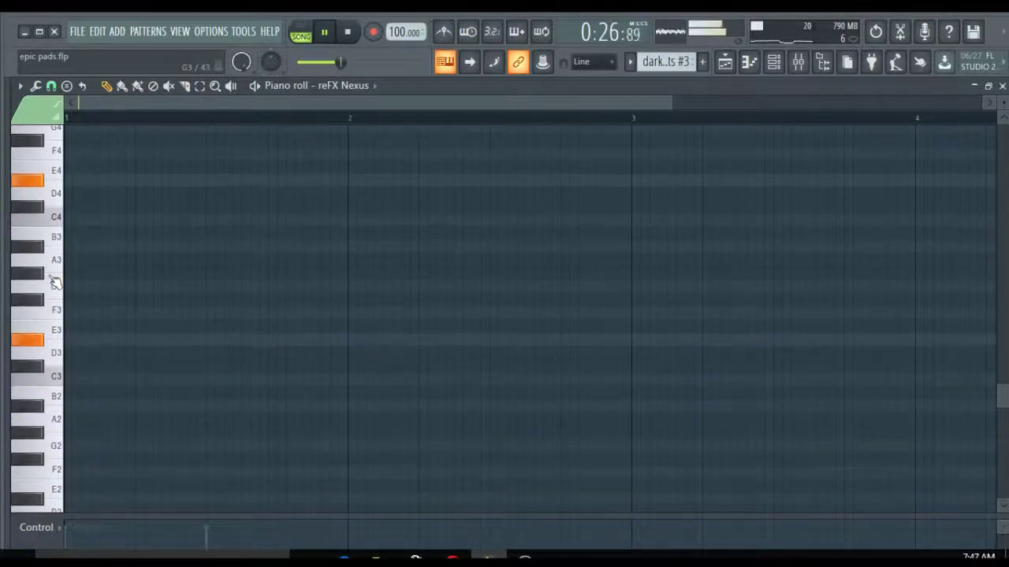
pyautogui.scroll(3, 55, 282)
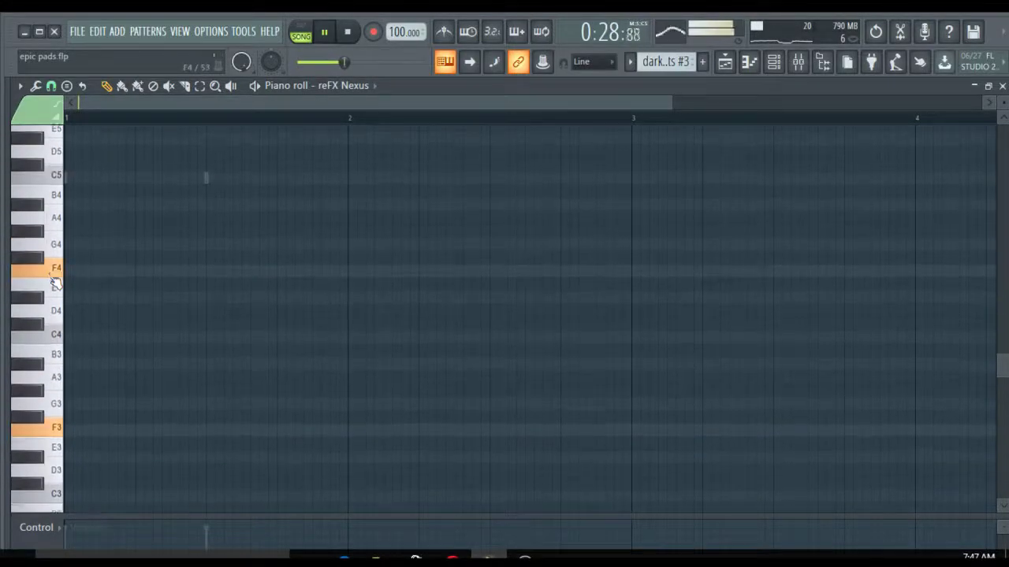
pyautogui.scroll(5, 55, 283)
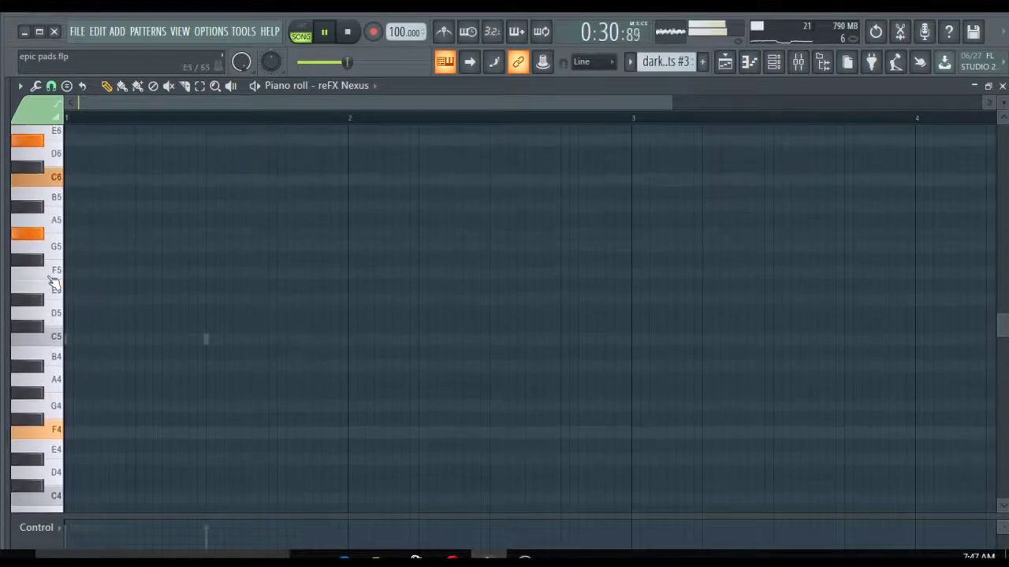
pyautogui.scroll(8, 54, 282)
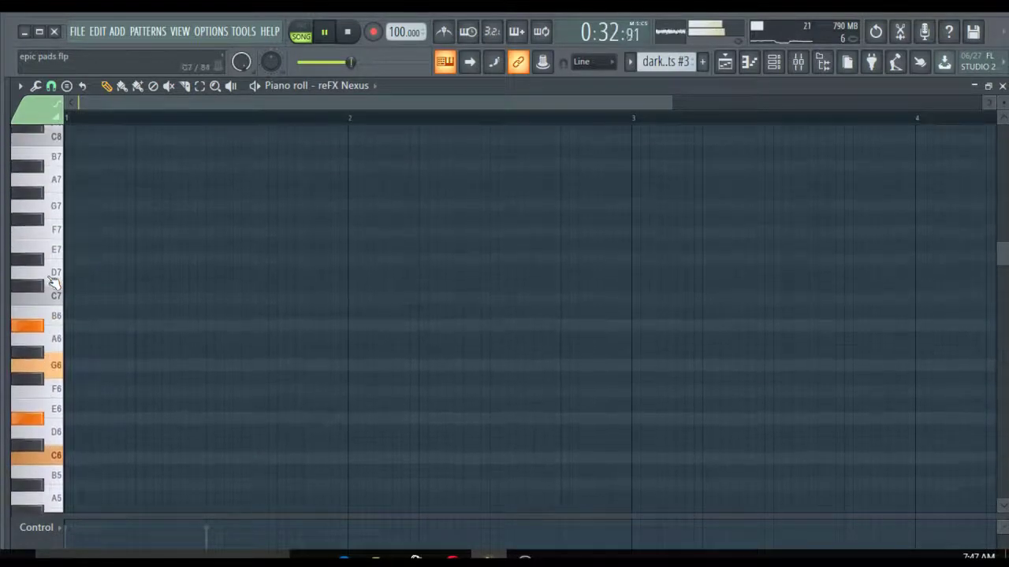
pyautogui.scroll(6, 54, 282)
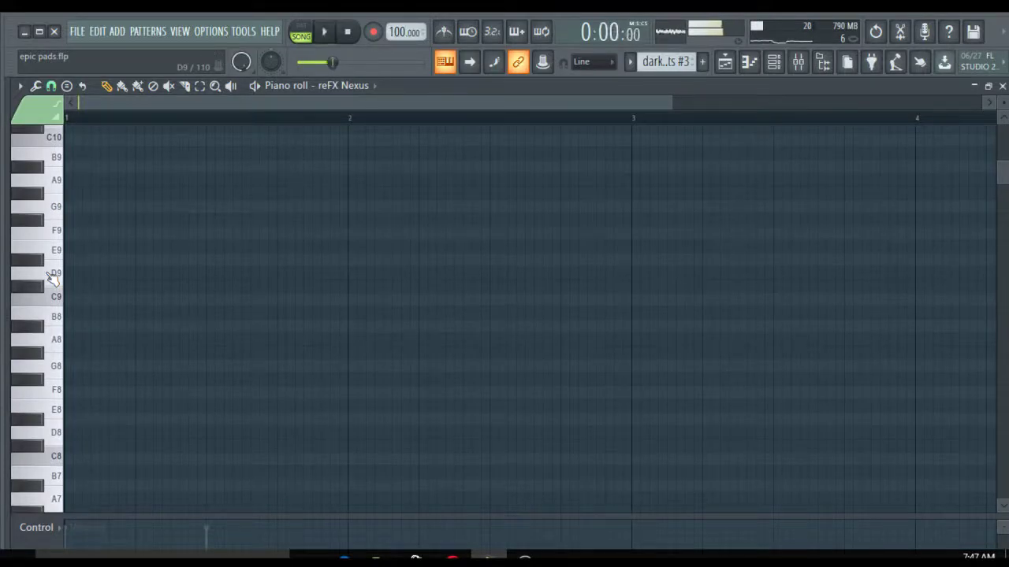
# Step: Close the piano roll, the channel rack and the reFX Nexus window to return to the playlist
pyautogui.click(1001, 86)
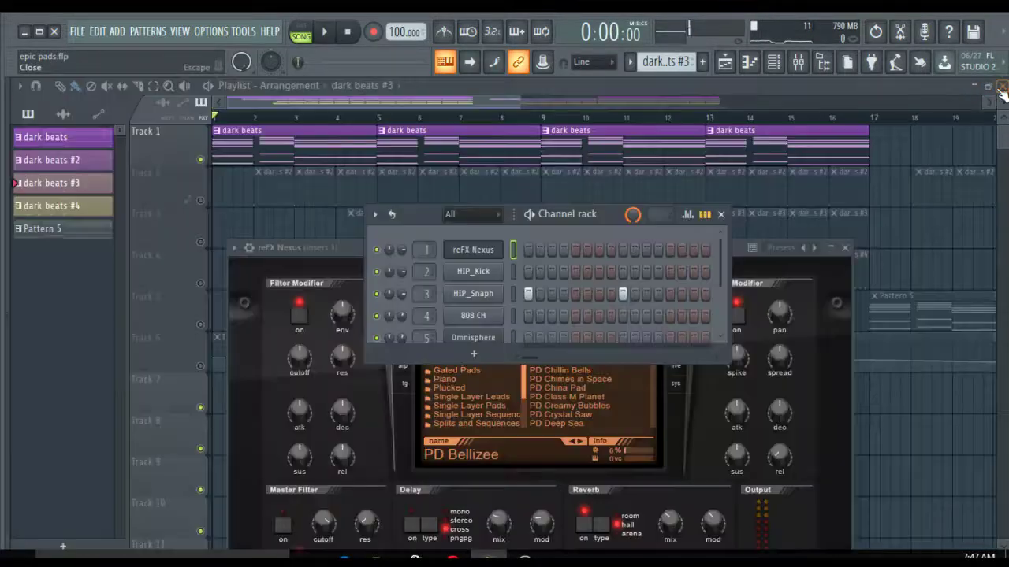
pyautogui.click(720, 214)
pyautogui.click(844, 248)
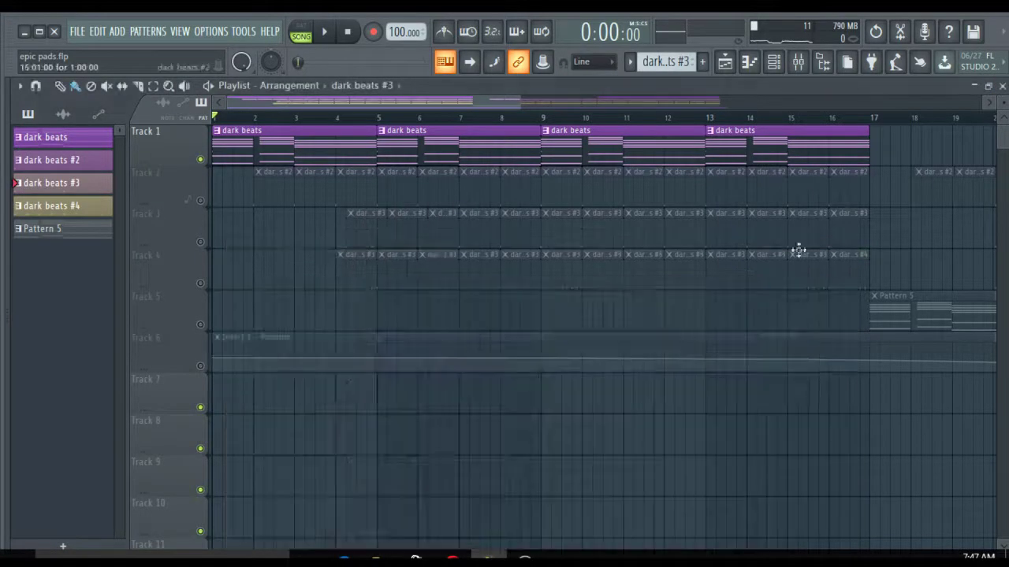
# Step: Unmute Track 5 and mute Track 1 so that only the Pattern 5 clips play
pyautogui.scroll(-1, 200, 235)
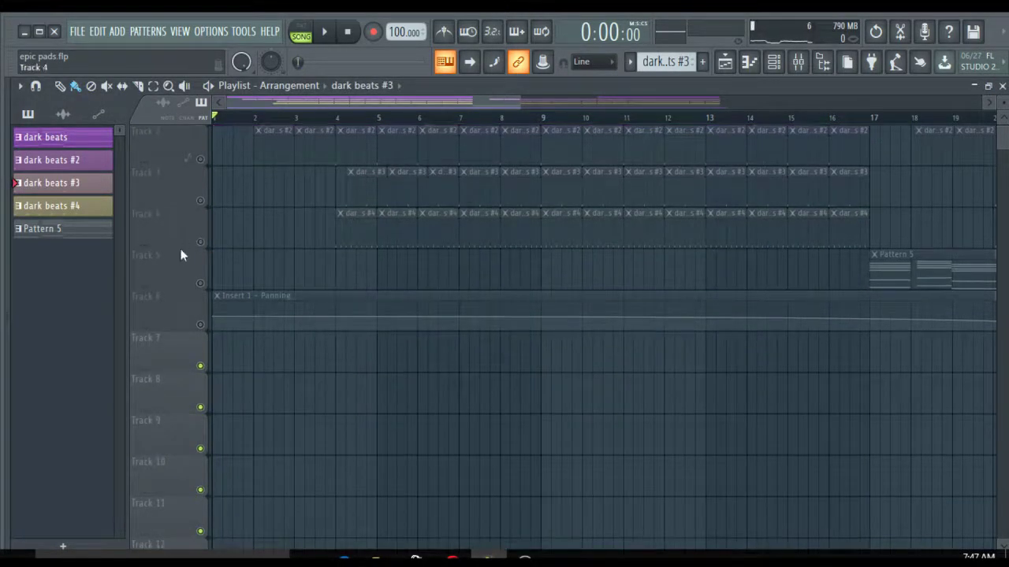
pyautogui.click(202, 286)
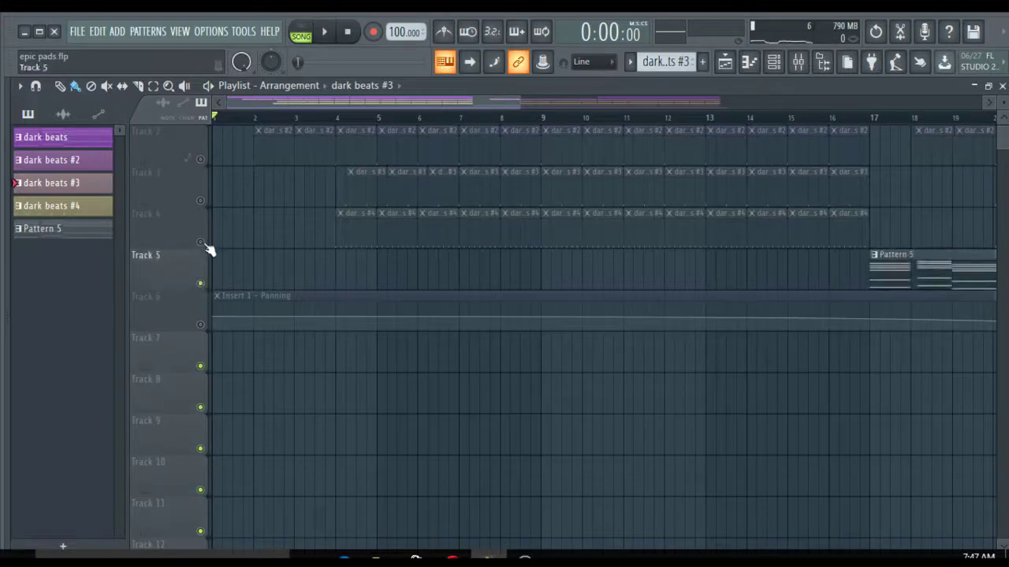
pyautogui.scroll(1, 204, 243)
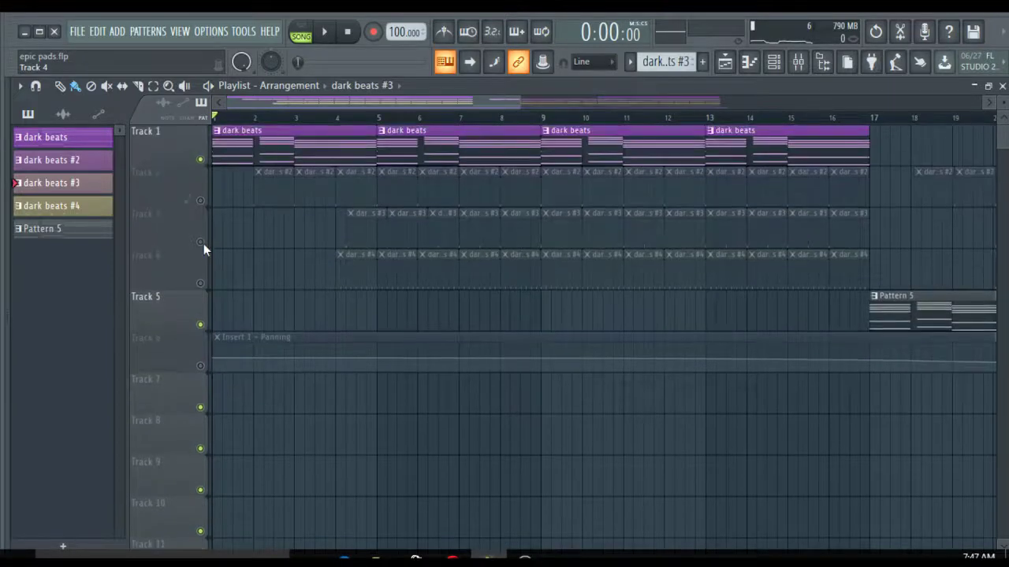
pyautogui.click(201, 160)
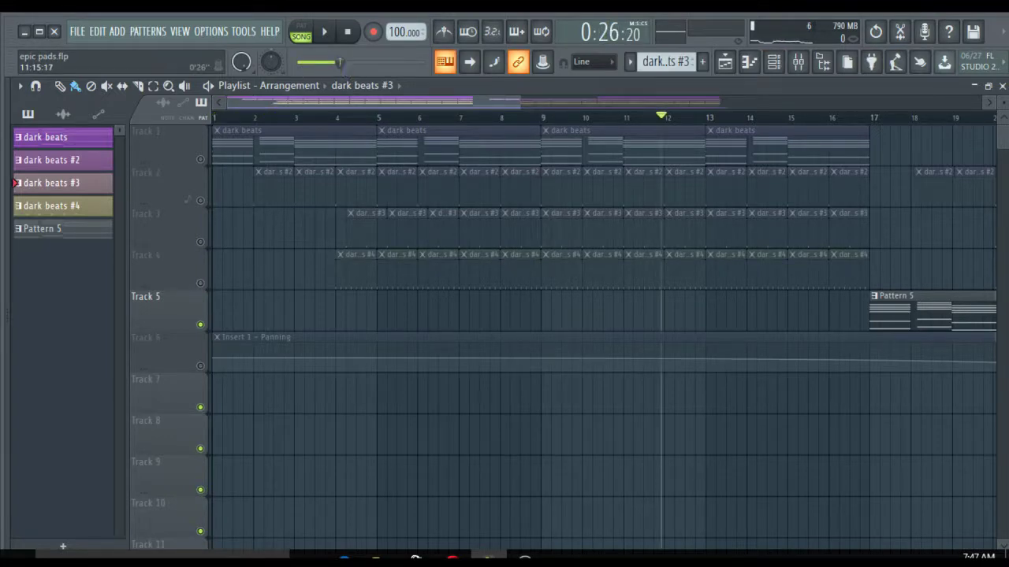
# Step: Play the Pattern 5 section from about bar 17 and open the Omnisphere instrument from the channel rack
pyautogui.moveTo(340, 63)
pyautogui.mouseDown()
pyautogui.moveTo(376, 62)
pyautogui.moveTo(332, 62)
pyautogui.mouseUp()
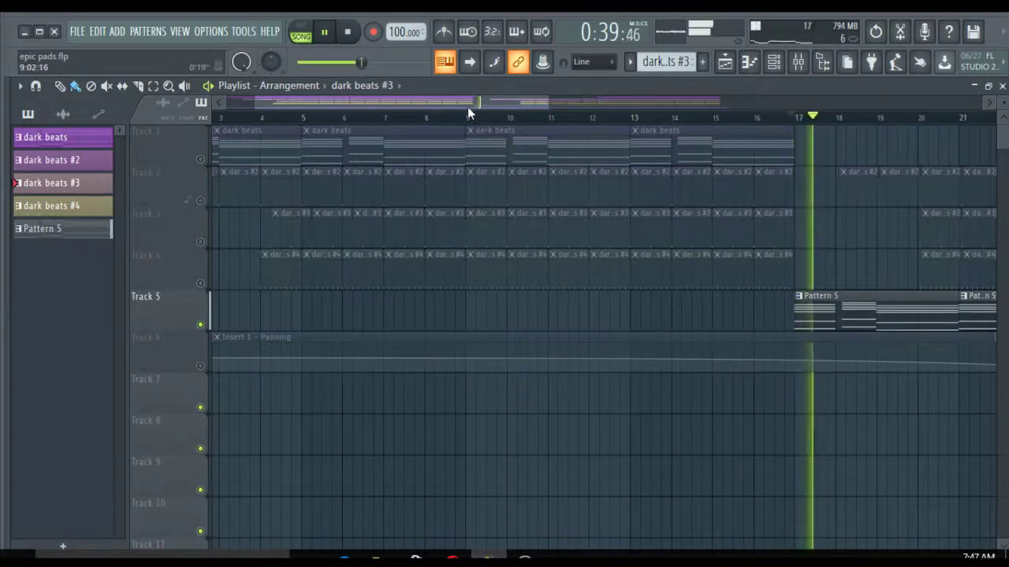
pyautogui.moveTo(468, 106); pyautogui.dragTo(635, 131)
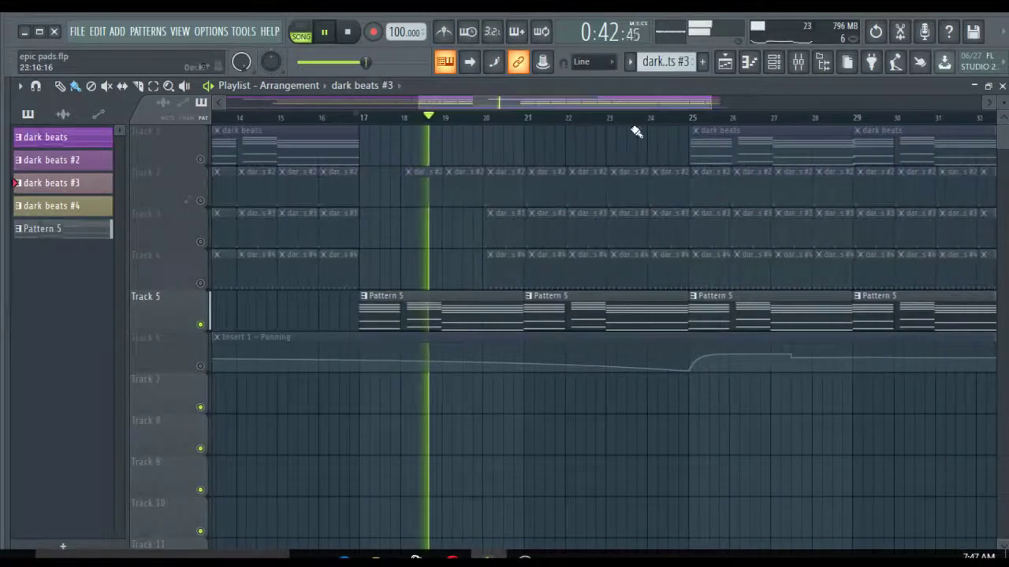
pyautogui.click(775, 63)
pyautogui.scroll(-2, 620, 394)
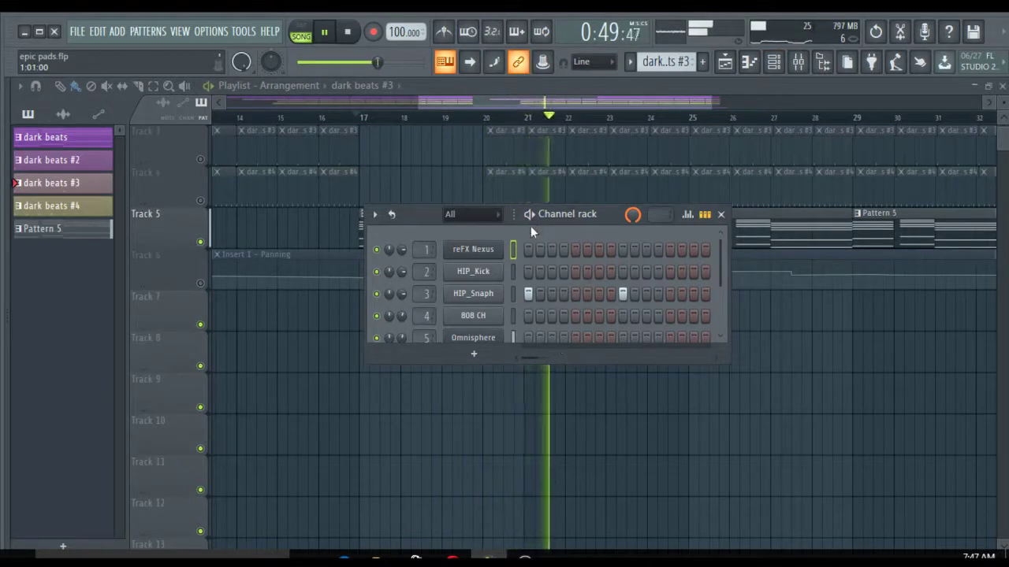
pyautogui.scroll(-2, 529, 284)
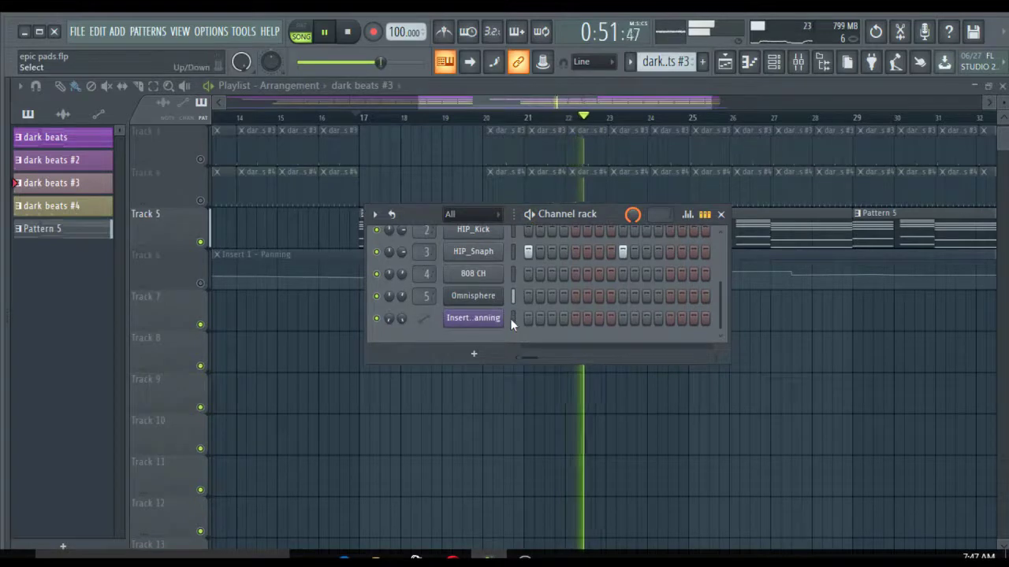
pyautogui.click(471, 299)
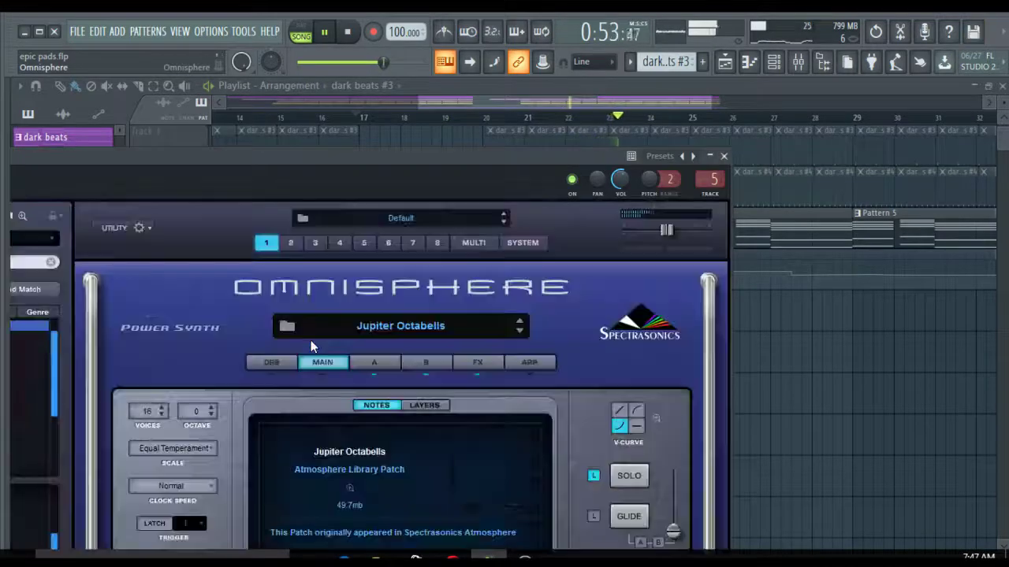
# Step: Examine the Bells and Vibes category in Omnisphere's patch browser down to the Jupiter Octabells patch
pyautogui.moveTo(245, 165); pyautogui.dragTo(618, 83)
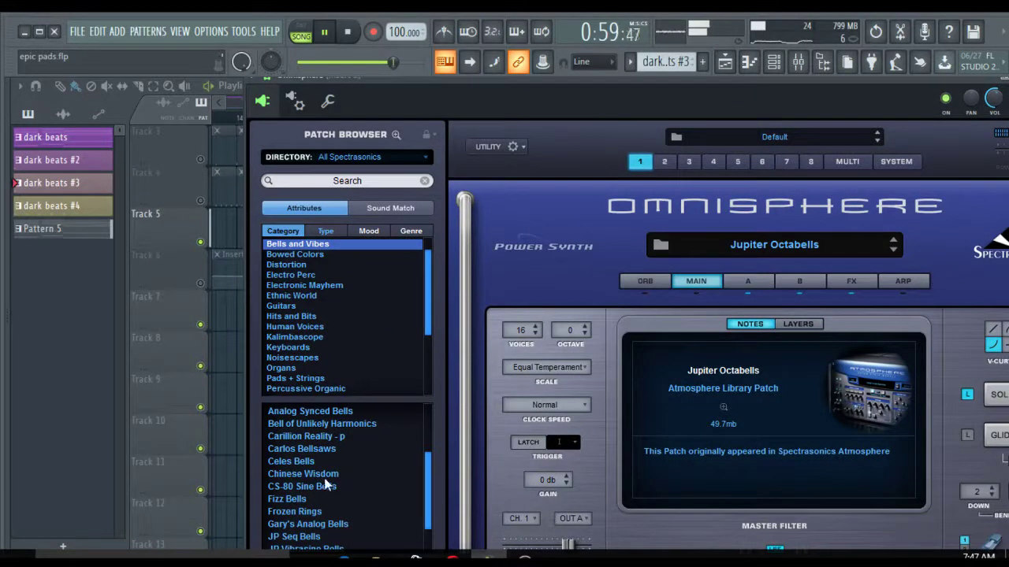
pyautogui.scroll(-3, 327, 483)
pyautogui.scroll(1, 332, 308)
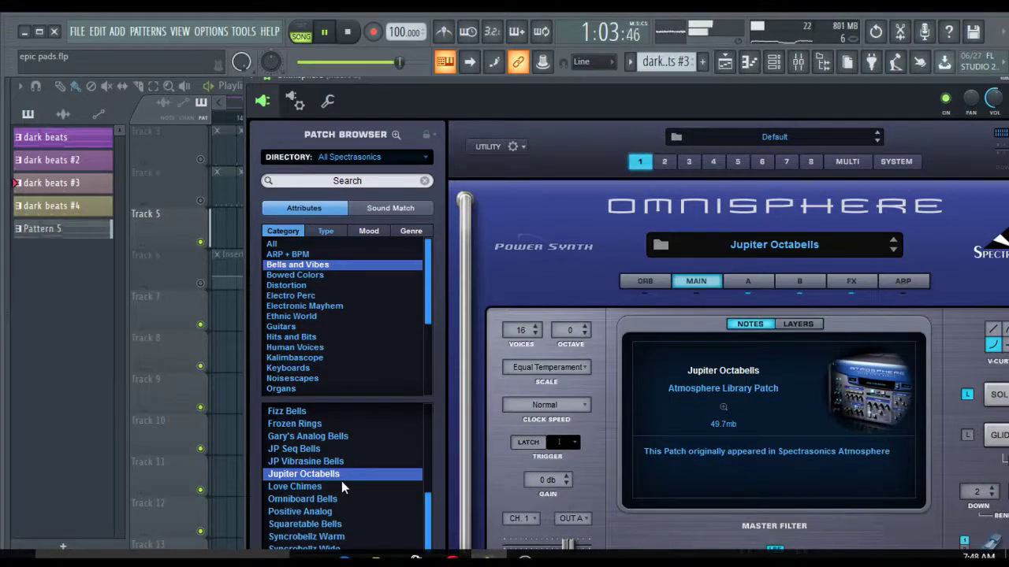
pyautogui.moveTo(693, 87); pyautogui.dragTo(494, 94)
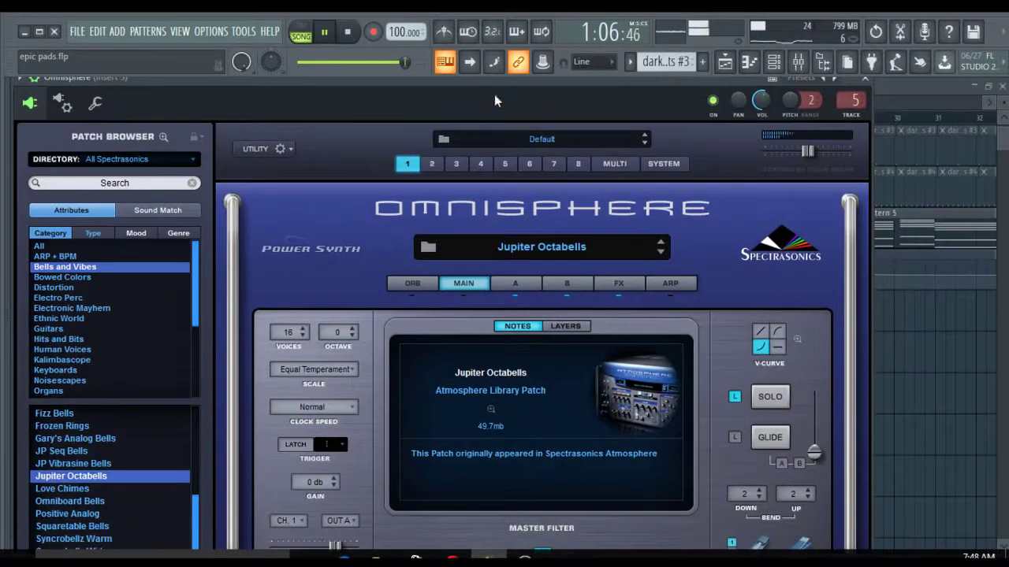
# Step: Close Omnisphere and the channel rack, and stop playback after following the Pattern 5 clips to their end
pyautogui.click(866, 80)
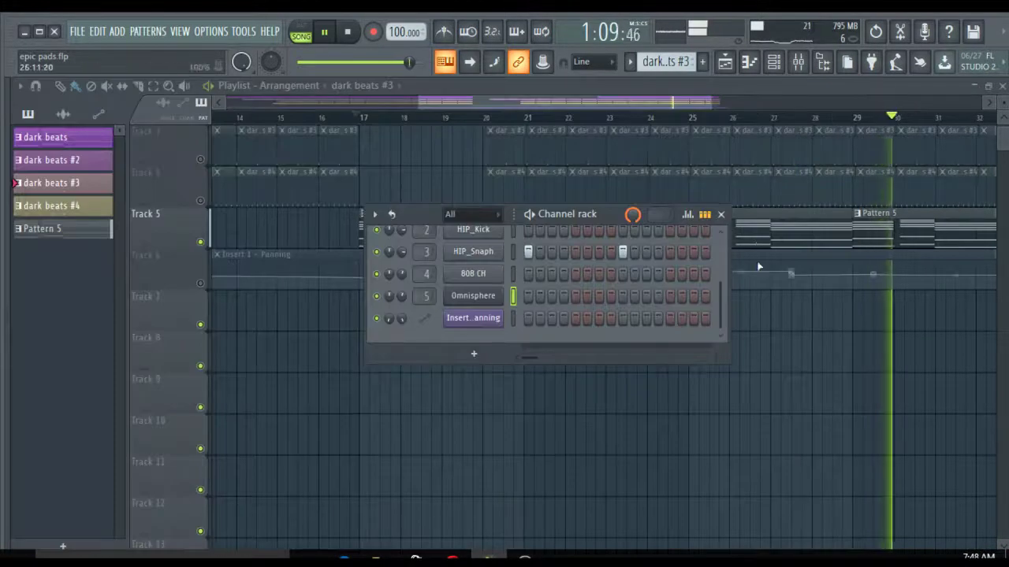
pyautogui.moveTo(574, 102); pyautogui.dragTo(652, 107)
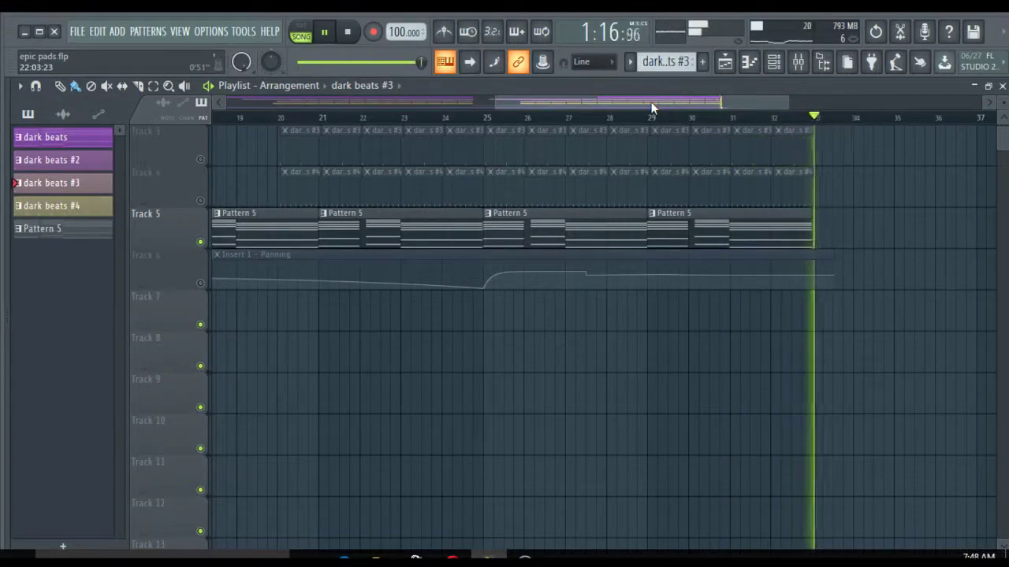
pyautogui.press('space')
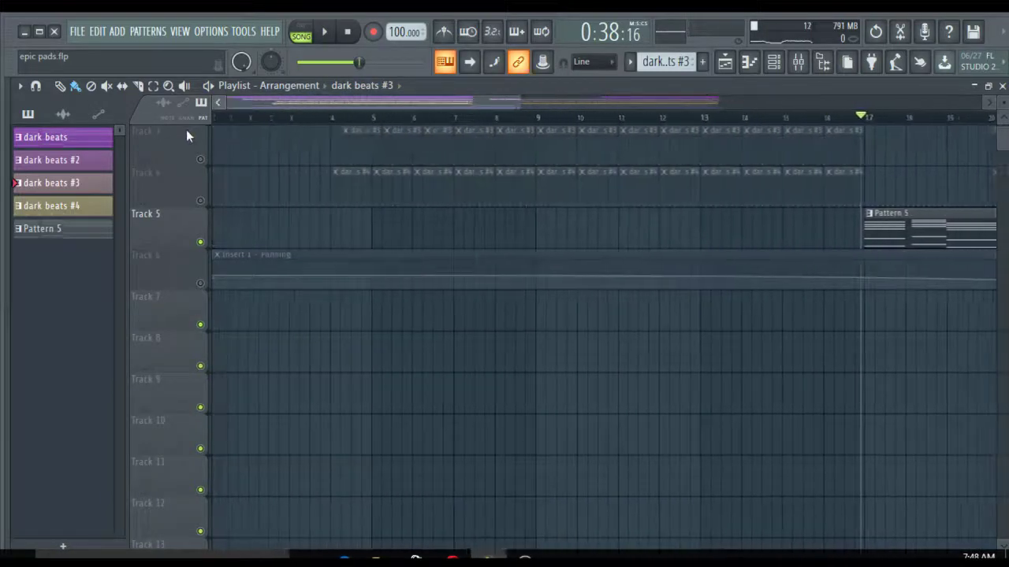
# Step: Unmute Tracks 1 to 4 and Track 6 and play the full arrangement from the beginning
pyautogui.scroll(2, 196, 145)
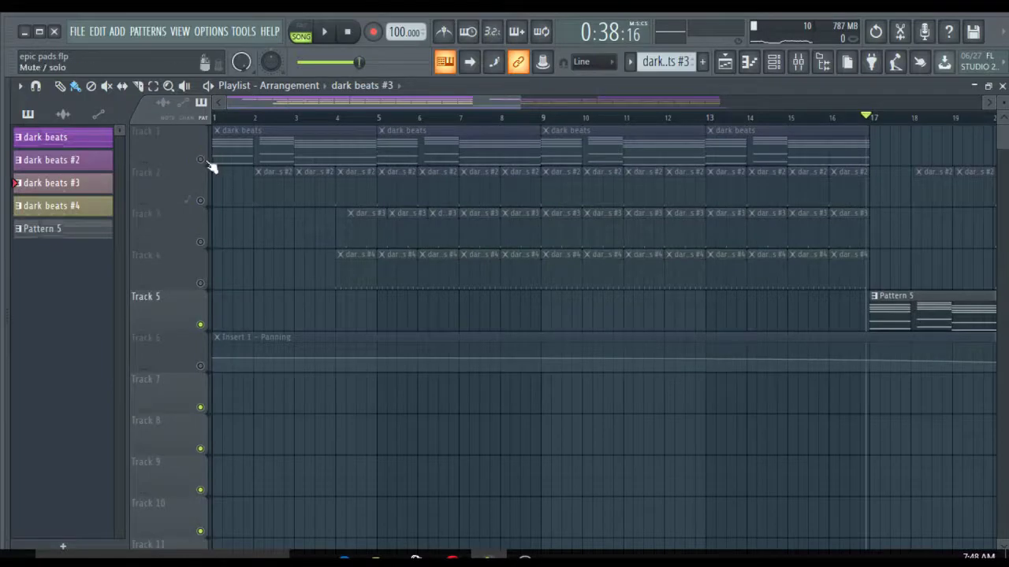
pyautogui.click(203, 161)
pyautogui.click(201, 202)
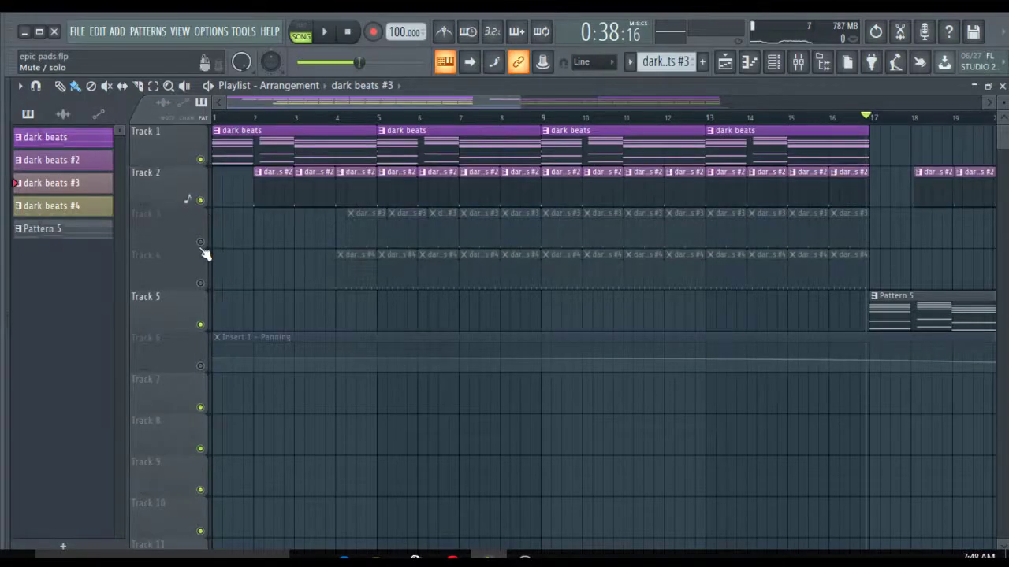
pyautogui.click(200, 242)
pyautogui.click(200, 283)
pyautogui.click(200, 365)
pyautogui.press('space')
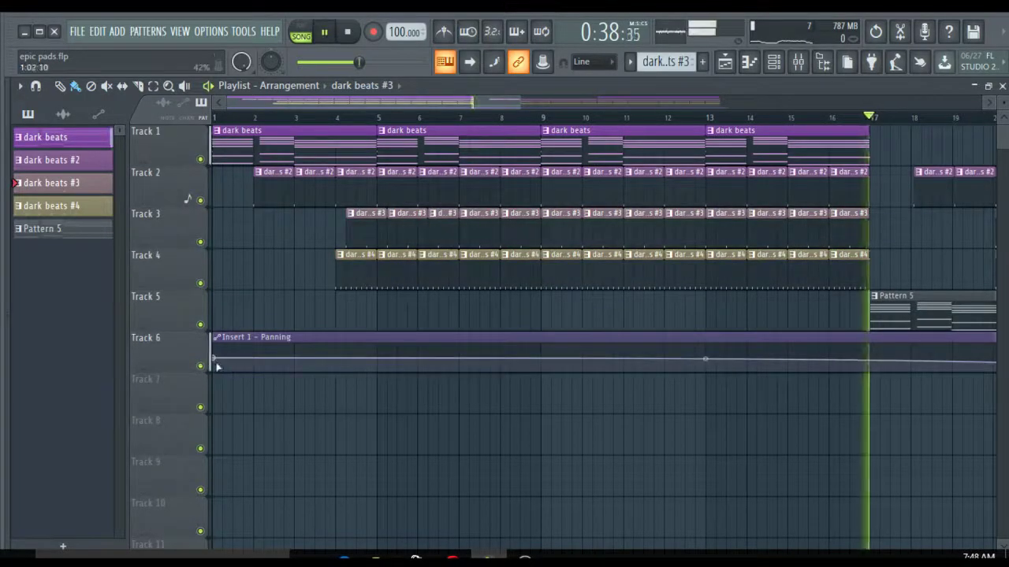
pyautogui.press('space')
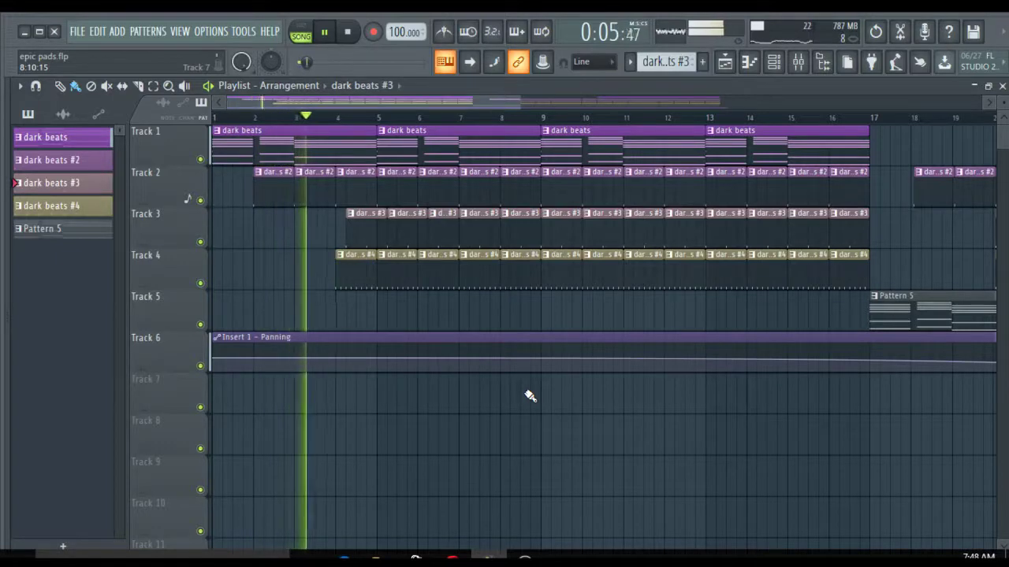
# Step: Open HalfTime on mixer Insert 5, try its mix at 100%, and bring it back down to 52%
pyautogui.click(799, 62)
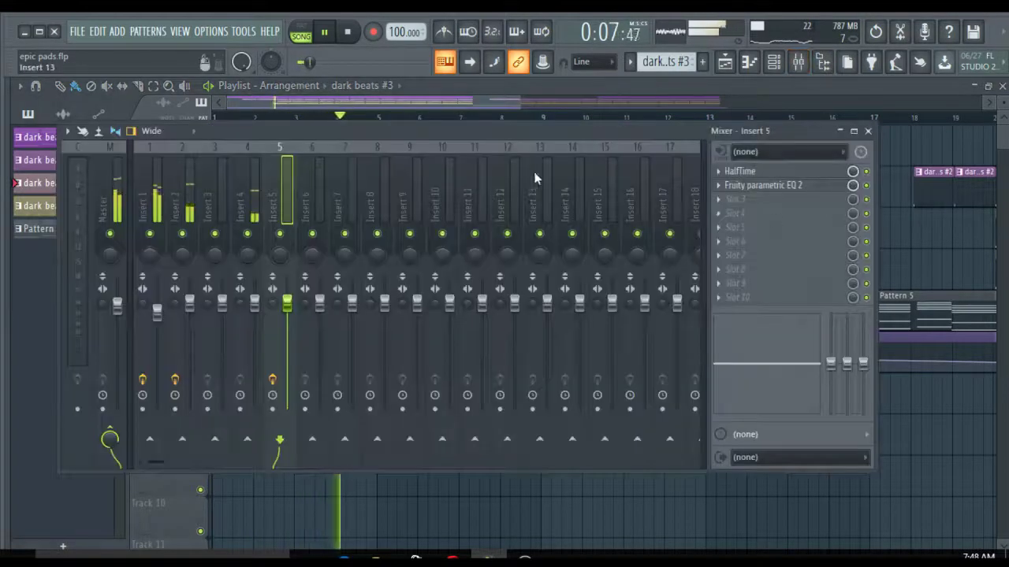
pyautogui.click(772, 172)
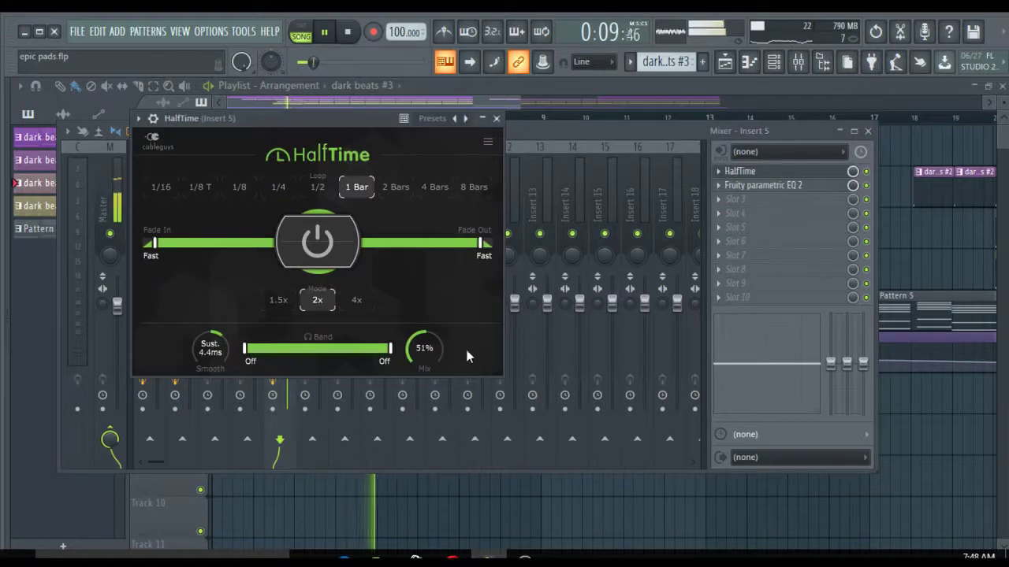
pyautogui.moveTo(423, 347); pyautogui.dragTo(424, 300)
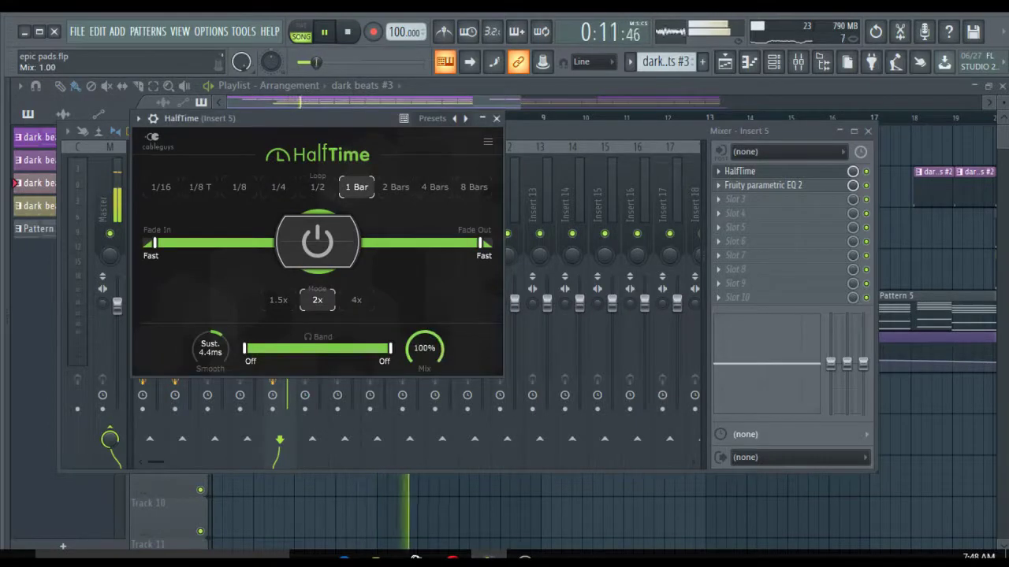
pyautogui.moveTo(424, 348); pyautogui.dragTo(424, 379)
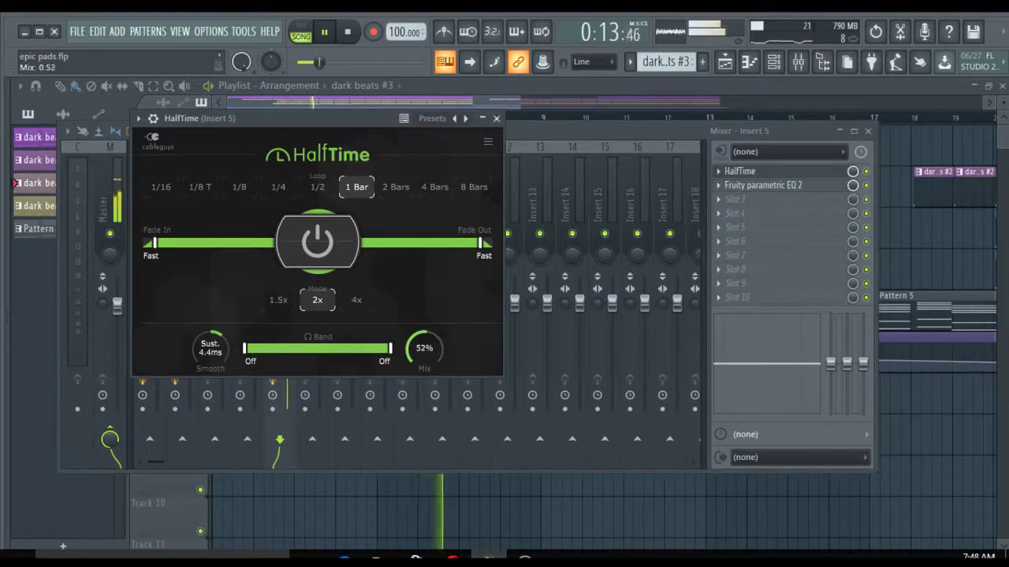
# Step: Reposition the HalfTime and mixer windows to view Insert 5's levels and effect slots while the Pattern 5 section plays
pyautogui.moveTo(370, 115); pyautogui.dragTo(554, 294)
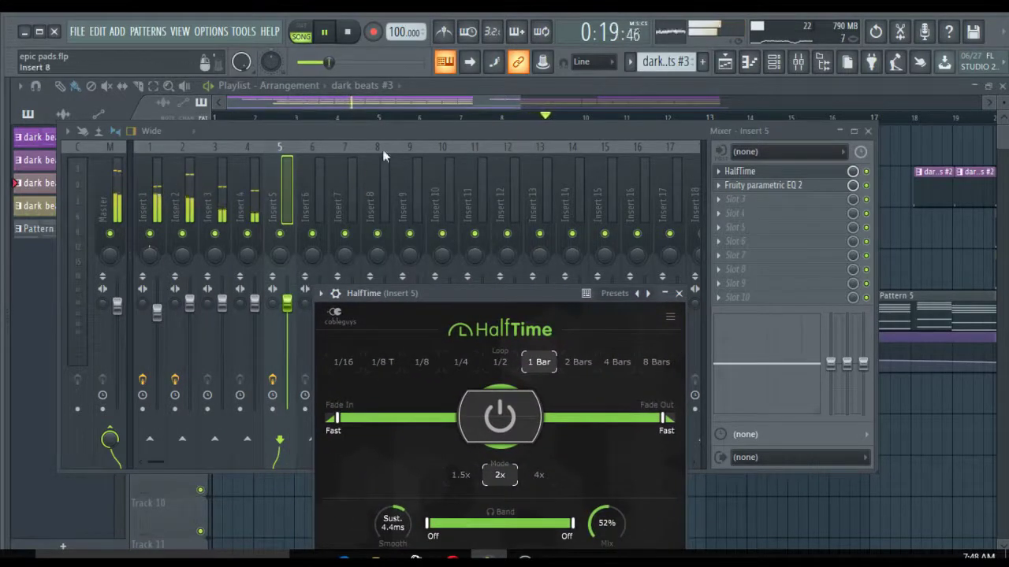
pyautogui.moveTo(383, 156); pyautogui.dragTo(421, 160)
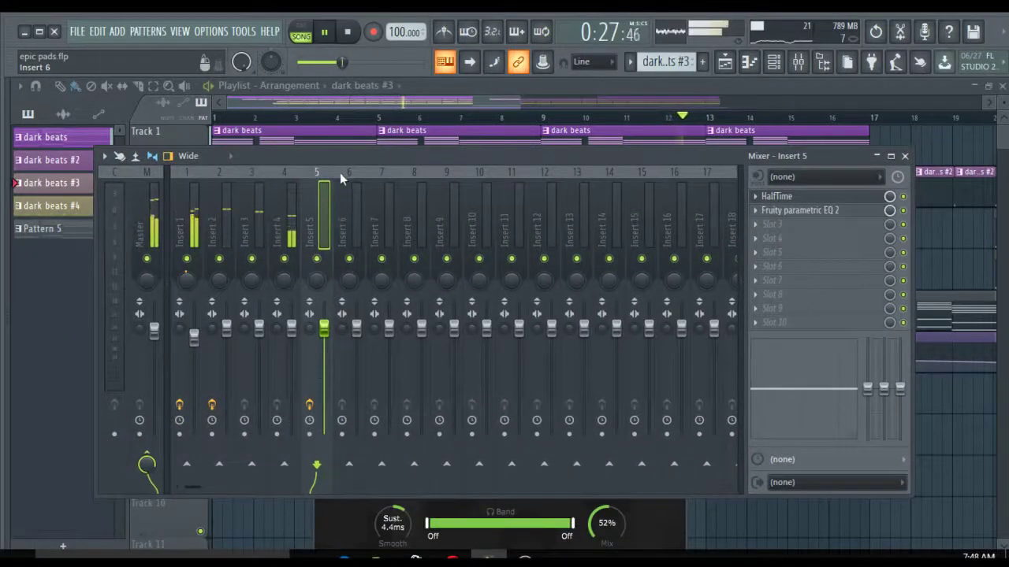
pyautogui.moveTo(345, 160); pyautogui.dragTo(494, 78)
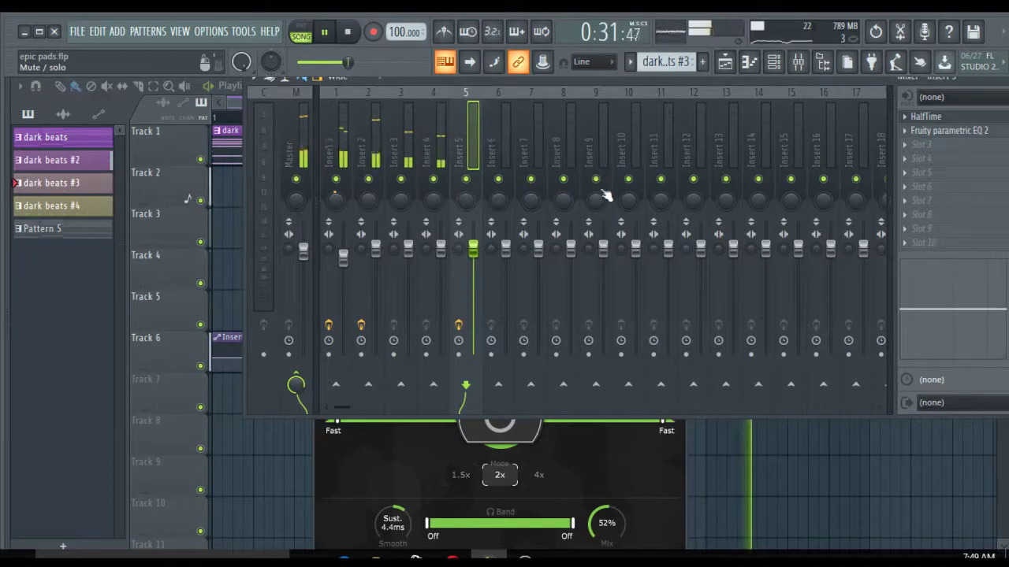
pyautogui.moveTo(821, 81); pyautogui.dragTo(544, 217)
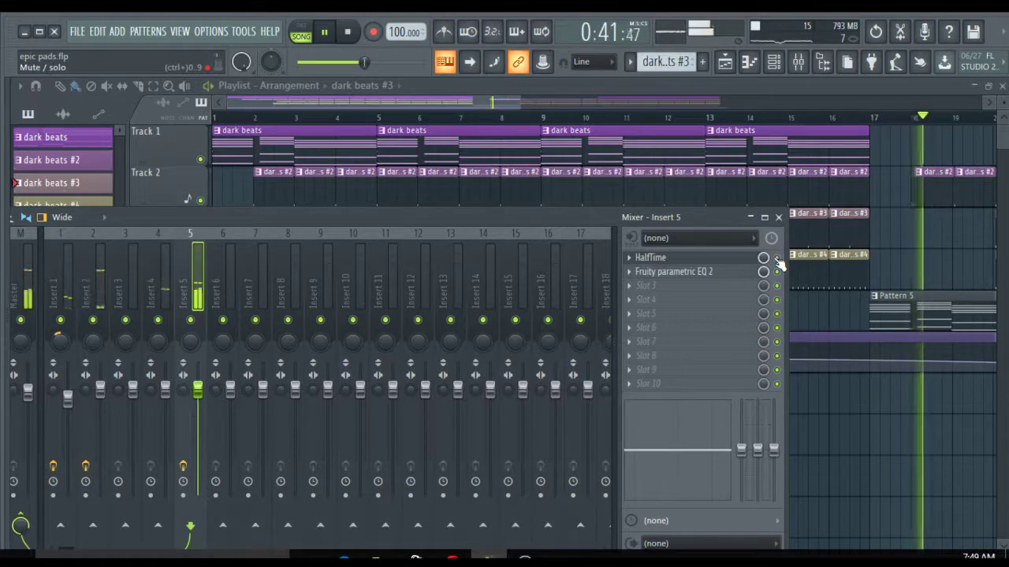
pyautogui.moveTo(643, 221); pyautogui.dragTo(748, 137)
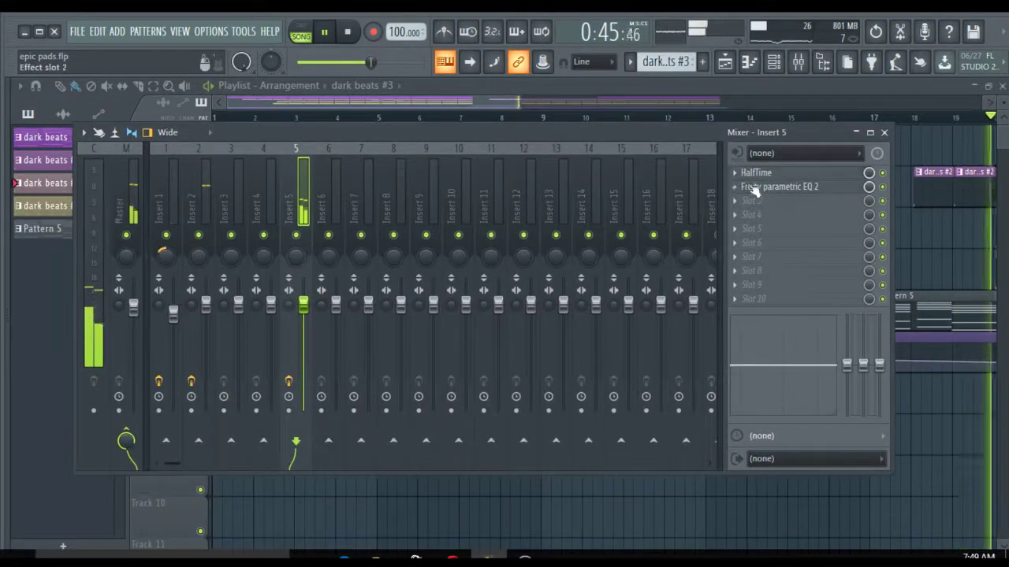
# Step: Bring up HalfTime on Insert 5 again, set its mix to 54%, and move its window fully into view
pyautogui.click(771, 174)
pyautogui.moveTo(606, 523); pyautogui.dragTo(606, 497)
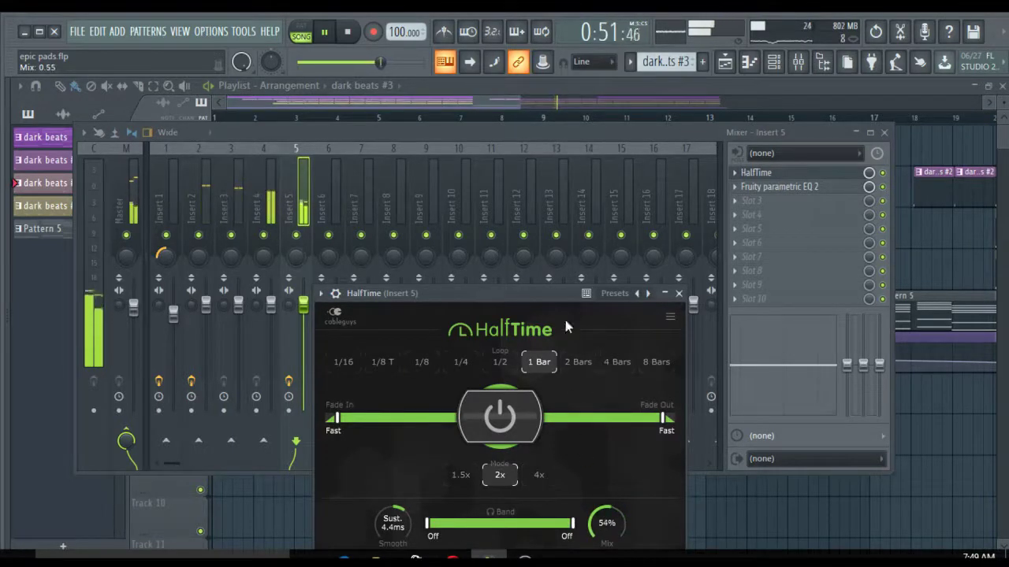
pyautogui.moveTo(563, 300); pyautogui.dragTo(563, 221)
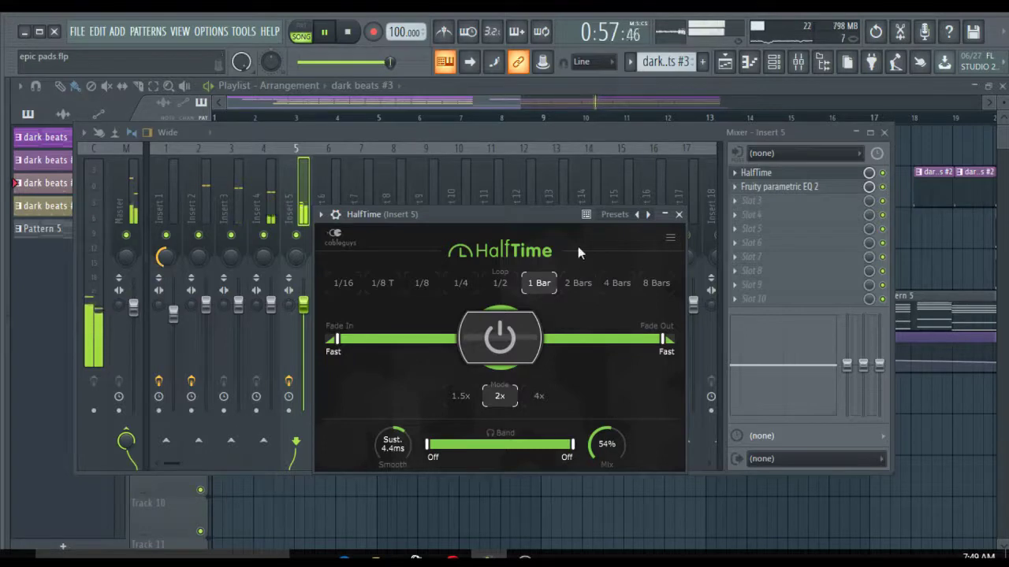
# Step: Close HalfTime and the mixer to return to the playlist, and stop playback near the end of the arrangement
pyautogui.click(678, 214)
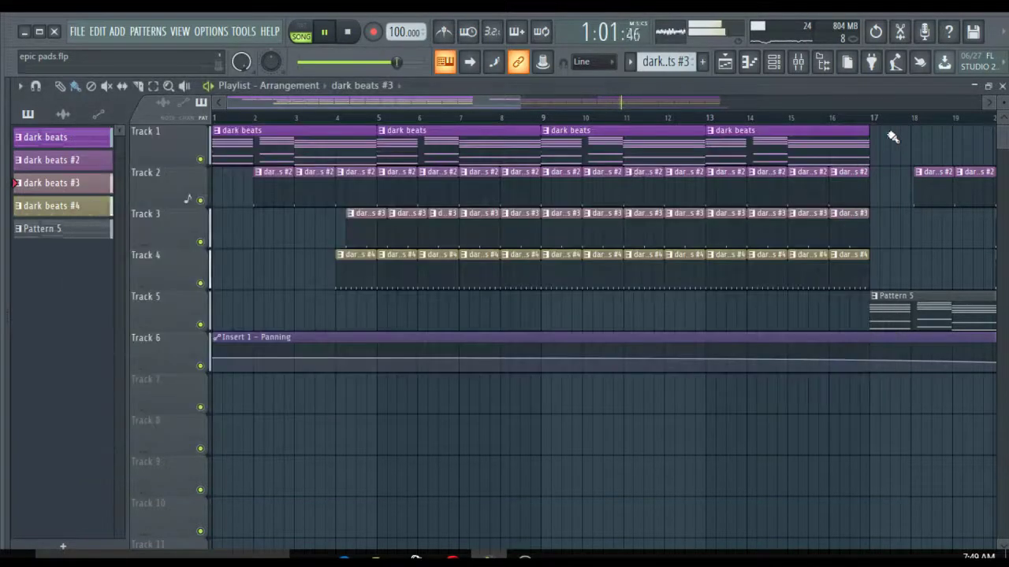
pyautogui.click(884, 132)
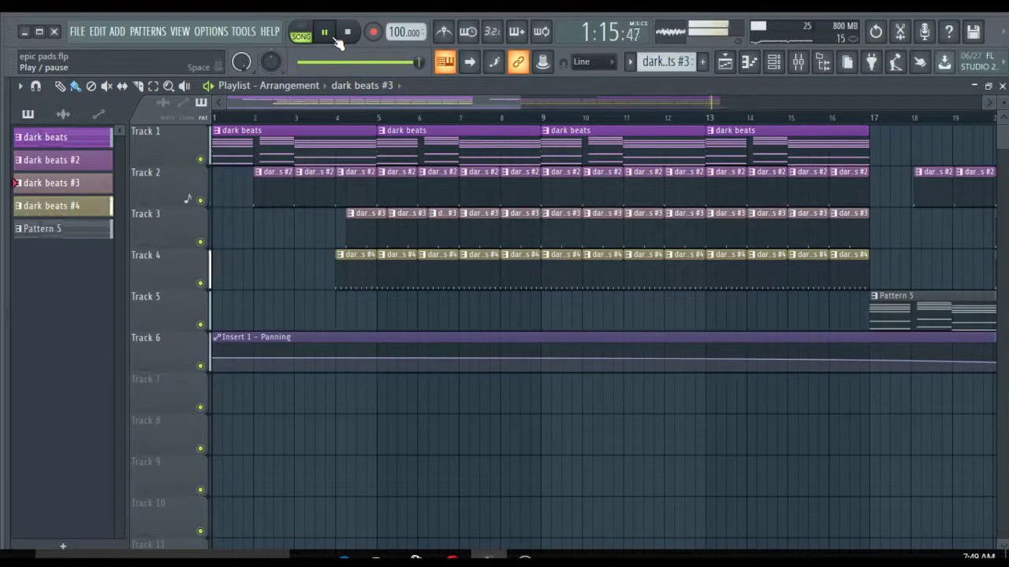
pyautogui.press('space')
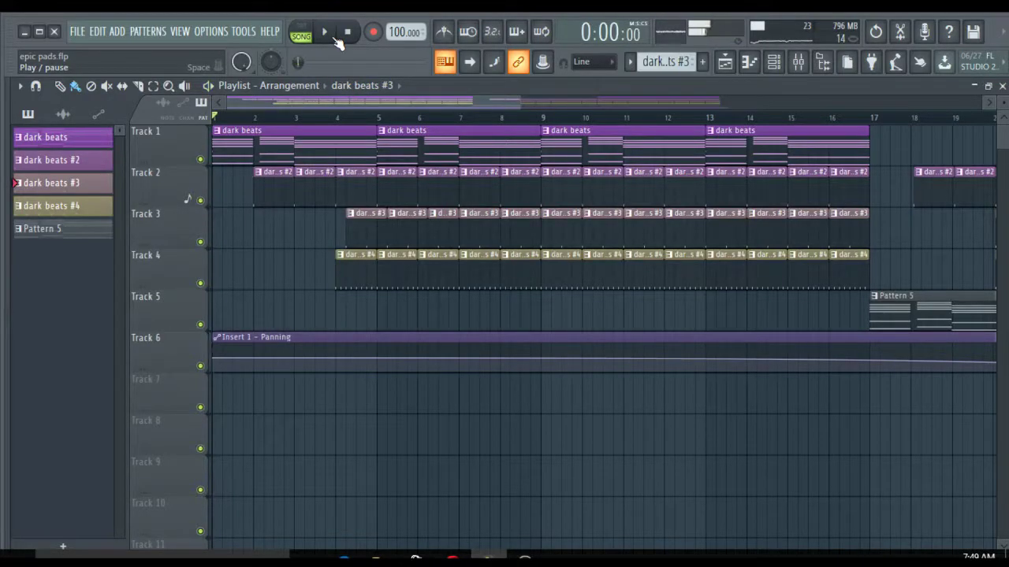